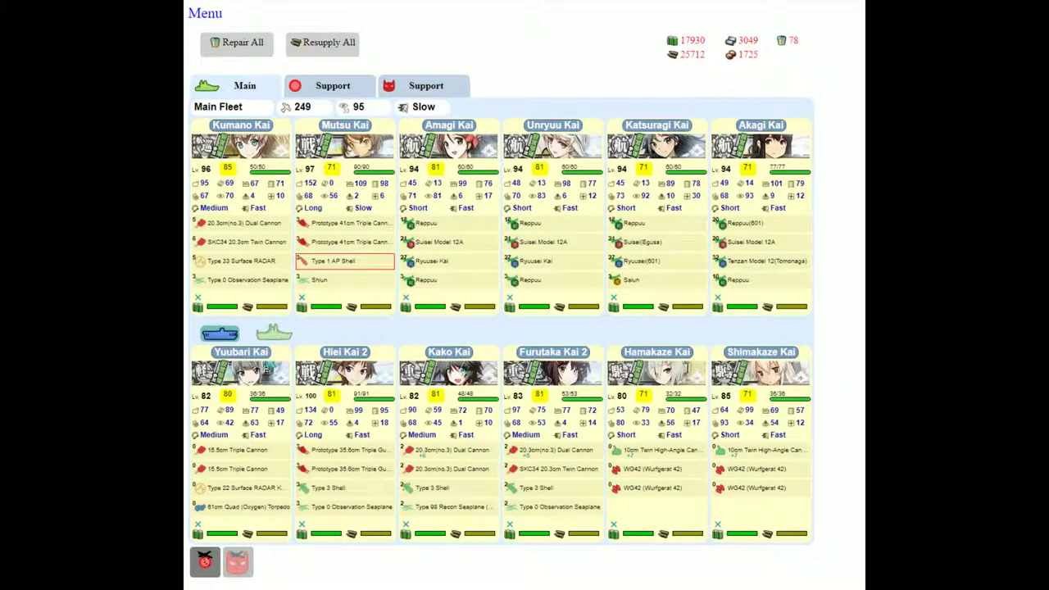
Step: Look over the second fleet's ships and the E-4 operation's gauge, difficulty and fleet requirements
{"action": "scroll", "coordinate": [418, 345], "scroll_direction": "down", "scroll_amount": 1}
{"action": "scroll", "coordinate": [418, 345], "scroll_direction": "down", "scroll_amount": 3}
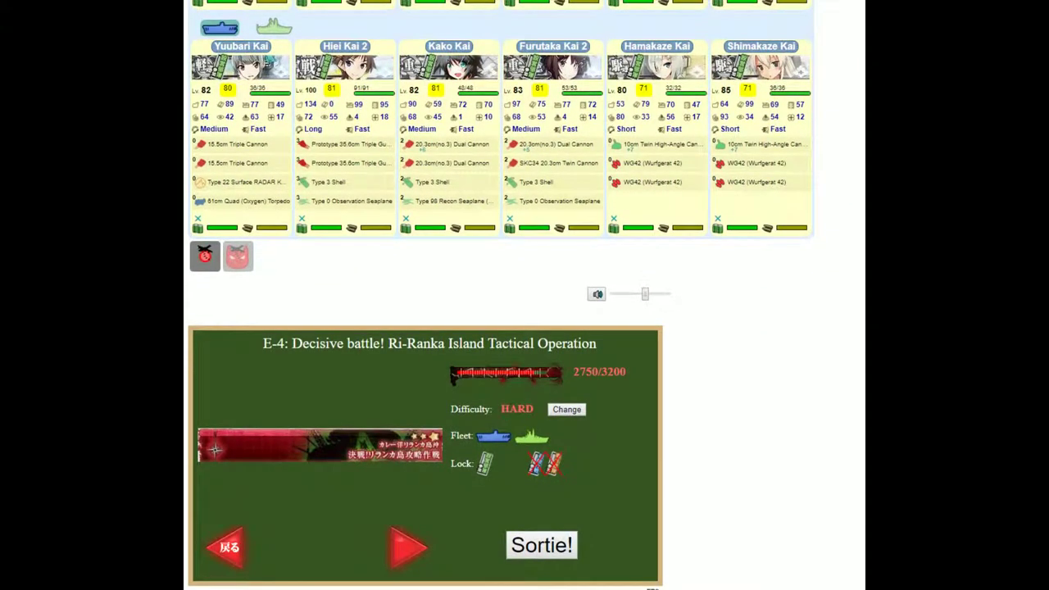
{"action": "scroll", "coordinate": [418, 344], "scroll_direction": "down", "scroll_amount": 1}
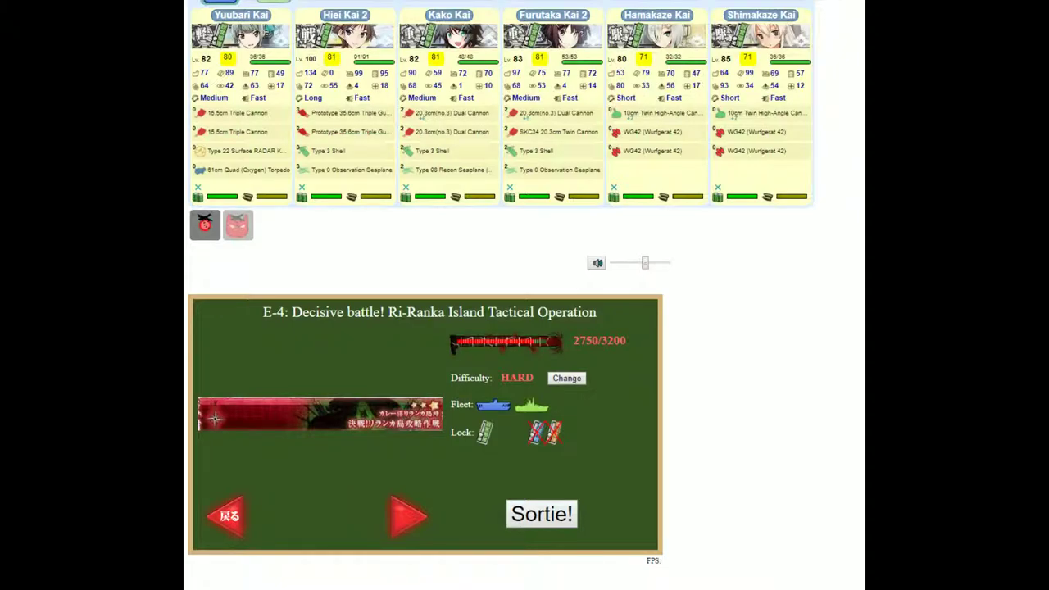
{"action": "scroll", "coordinate": [215, 418], "scroll_direction": "up", "scroll_amount": 10}
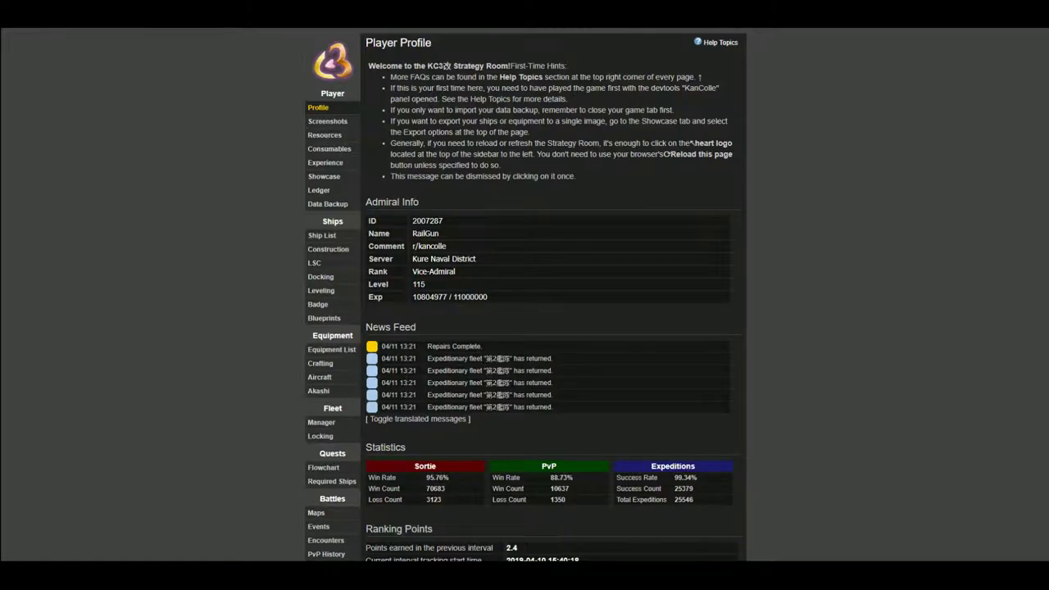
Step: Switch to the KC3改 Strategy Room and examine the player profile page down to its profile data export options
{"action": "scroll", "coordinate": [391, 204], "scroll_direction": "down", "scroll_amount": 3}
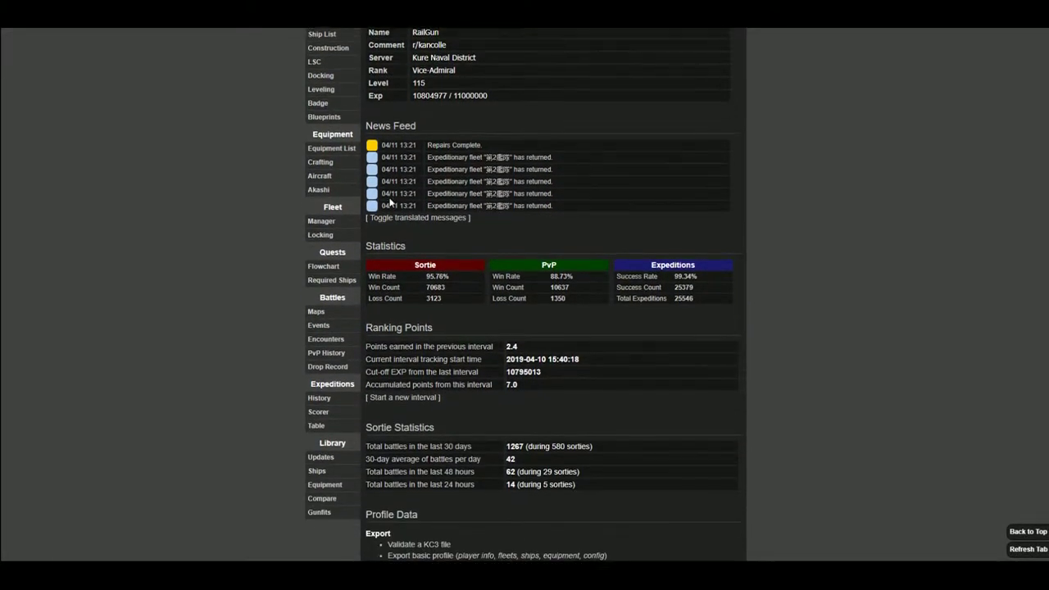
{"action": "scroll", "coordinate": [391, 204], "scroll_direction": "down", "scroll_amount": 5}
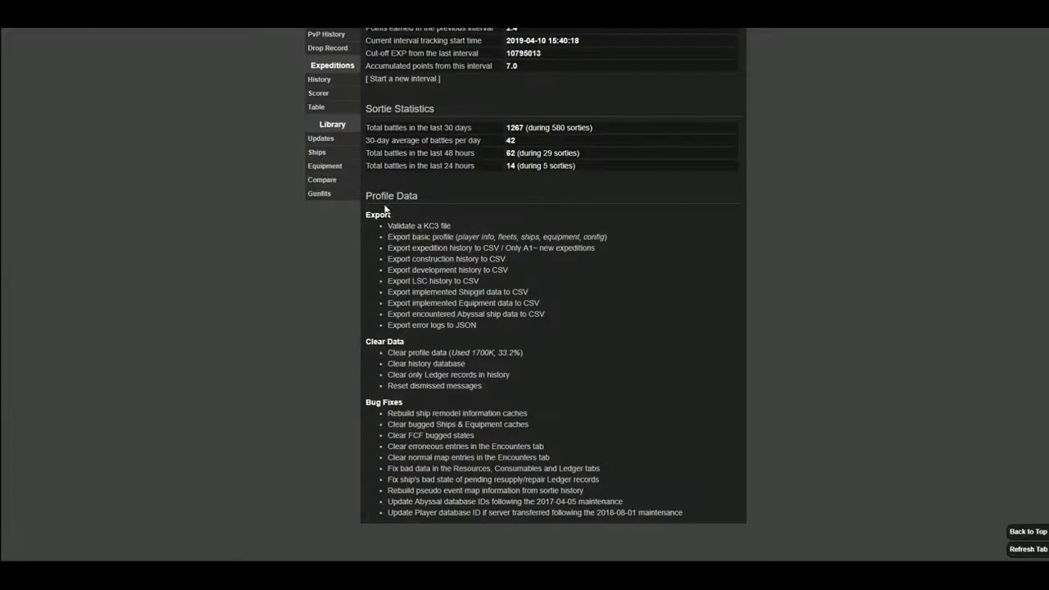
{"action": "scroll", "coordinate": [388, 210], "scroll_direction": "up", "scroll_amount": 6}
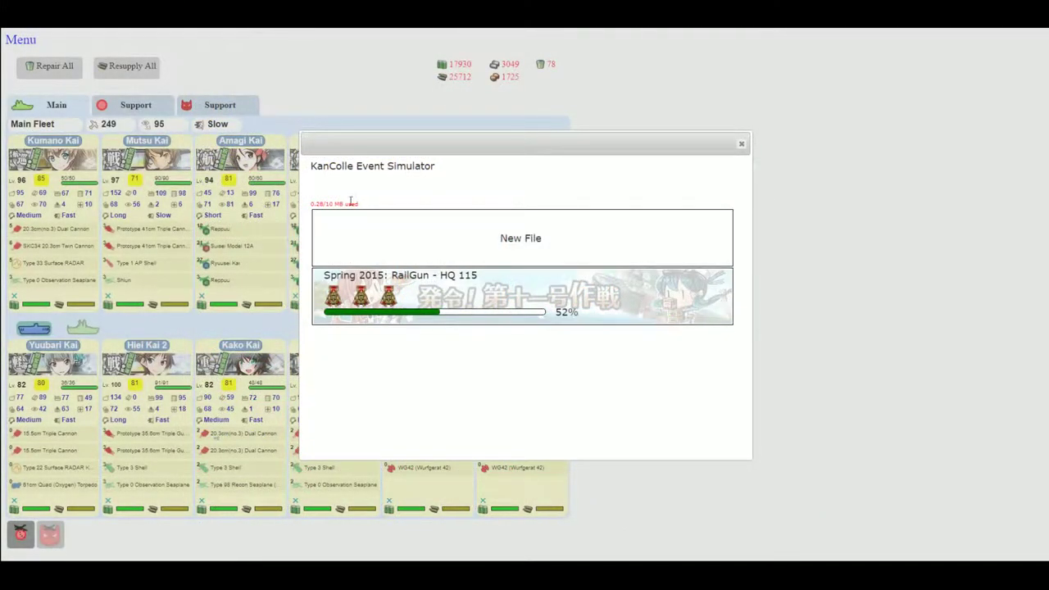
Step: Start a new save file in the KanColle Event Simulator and choose the 反撃!第二次SN作戦! event
{"action": "left_click_drag", "start_coordinate": [308, 205], "coordinate": [359, 204]}
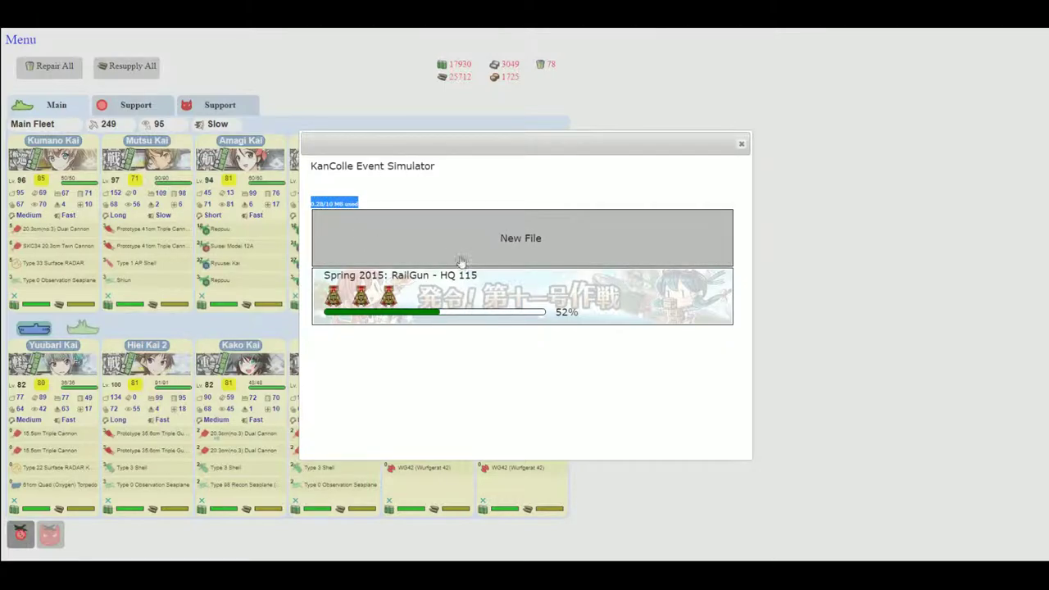
{"action": "left_click", "coordinate": [372, 206]}
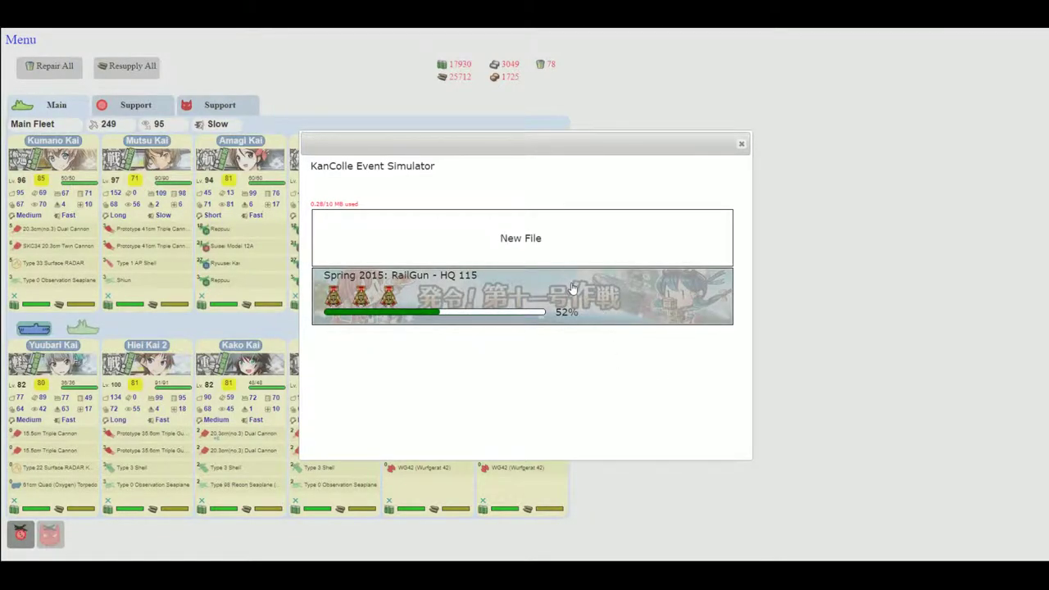
{"action": "left_click", "coordinate": [515, 246]}
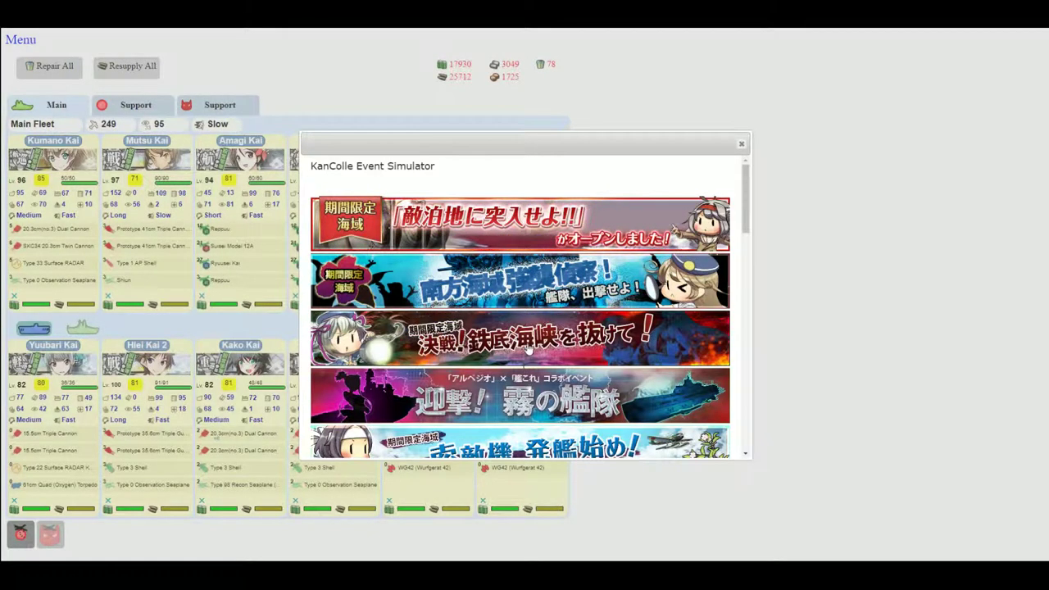
{"action": "scroll", "coordinate": [508, 265], "scroll_direction": "down", "scroll_amount": 3}
{"action": "scroll", "coordinate": [508, 265], "scroll_direction": "down", "scroll_amount": 3}
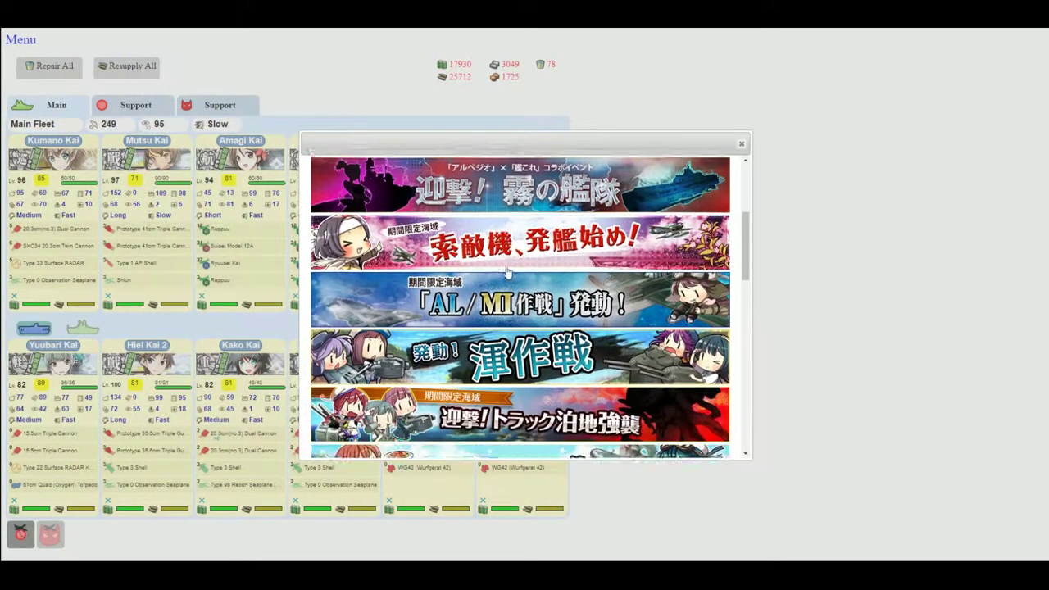
{"action": "scroll", "coordinate": [508, 273], "scroll_direction": "down", "scroll_amount": 3}
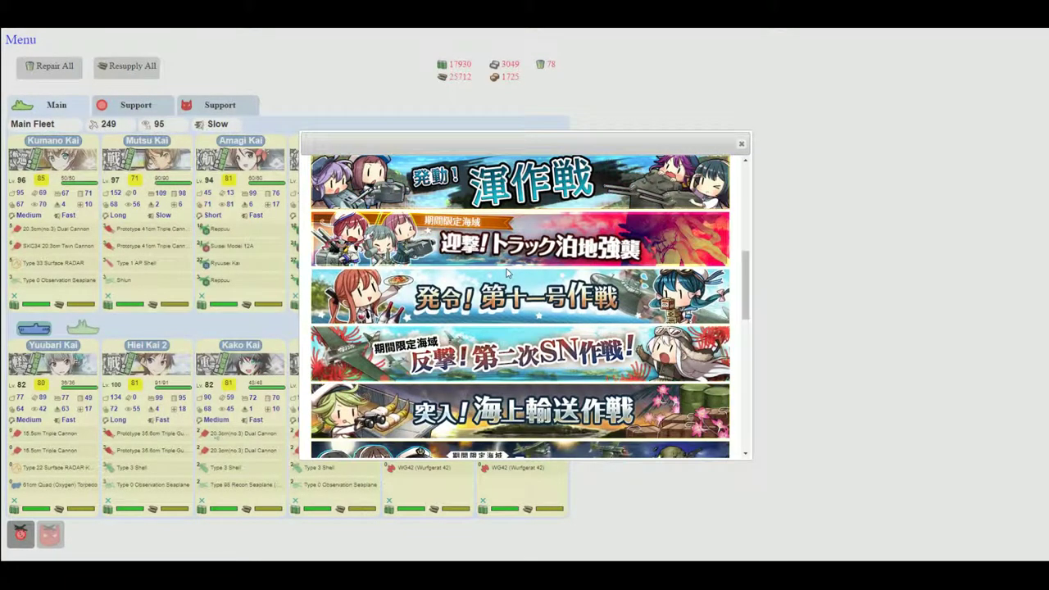
{"action": "scroll", "coordinate": [508, 273], "scroll_direction": "down", "scroll_amount": 7}
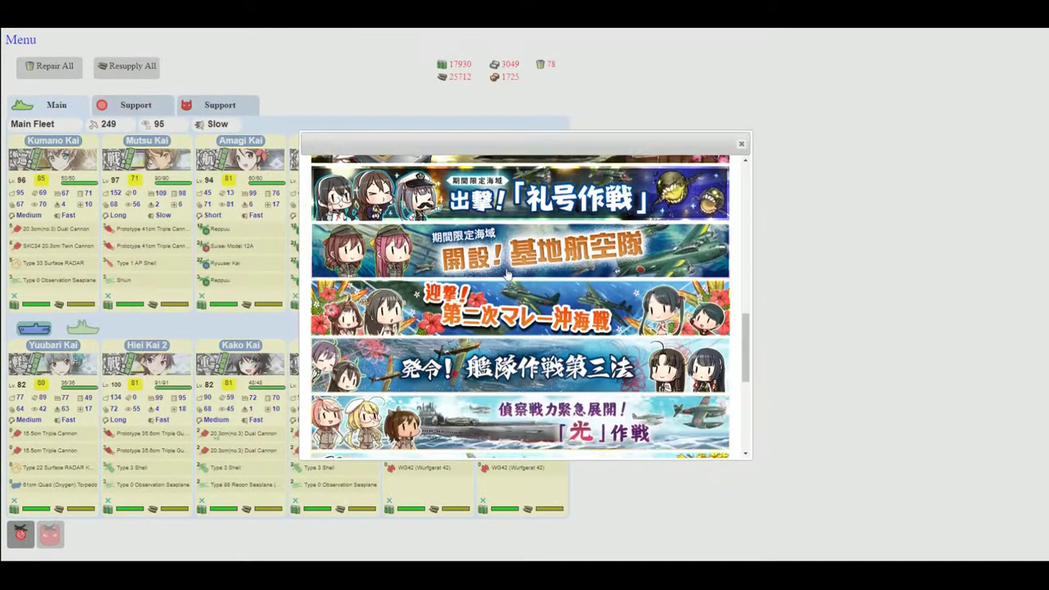
{"action": "scroll", "coordinate": [507, 273], "scroll_direction": "down", "scroll_amount": 5}
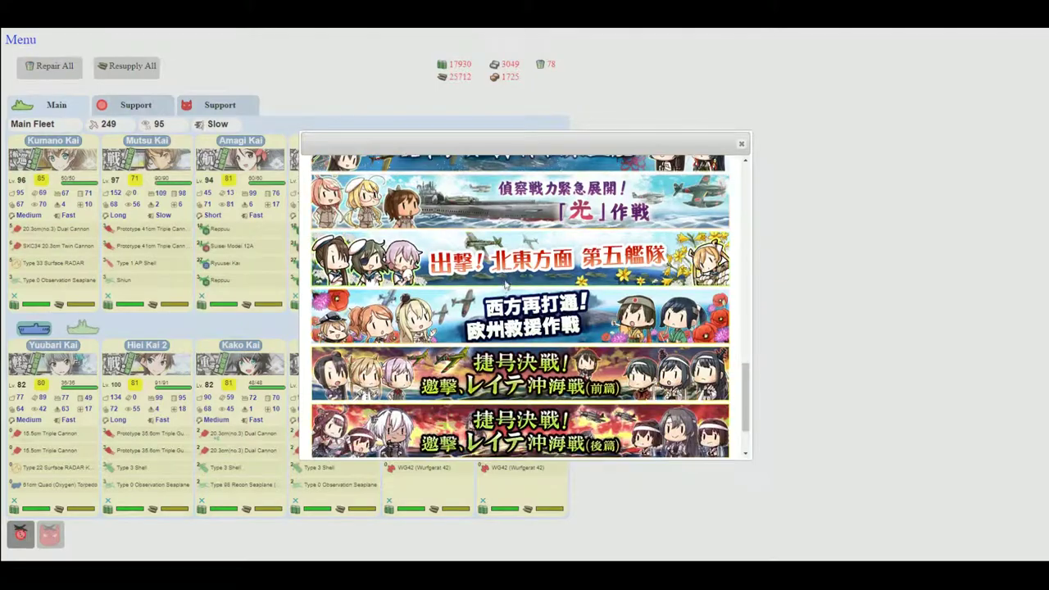
{"action": "scroll", "coordinate": [508, 295], "scroll_direction": "up", "scroll_amount": 7}
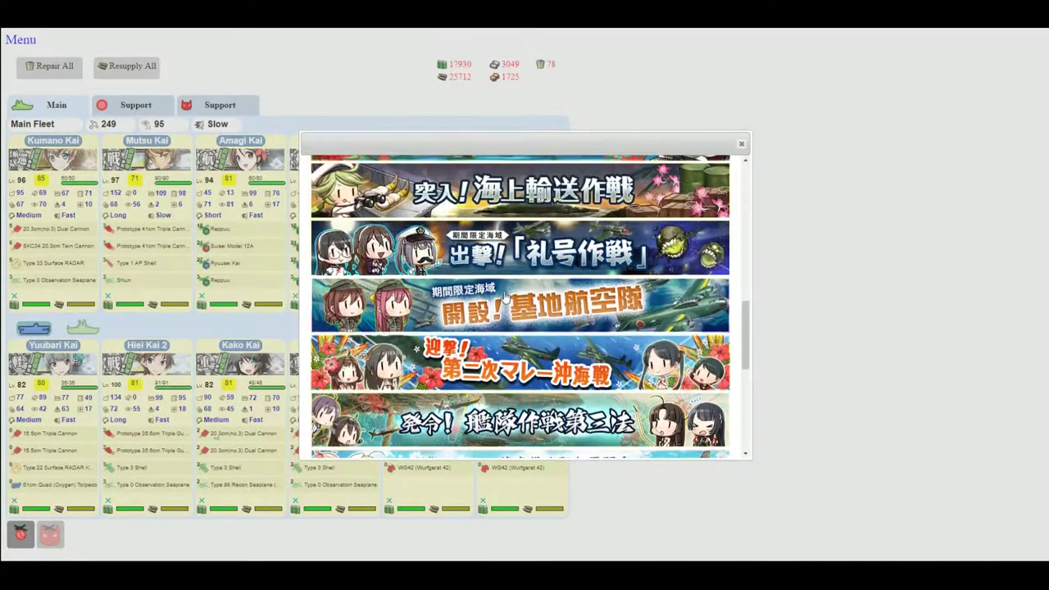
{"action": "scroll", "coordinate": [505, 300], "scroll_direction": "up", "scroll_amount": 3}
{"action": "scroll", "coordinate": [508, 327], "scroll_direction": "up", "scroll_amount": 3}
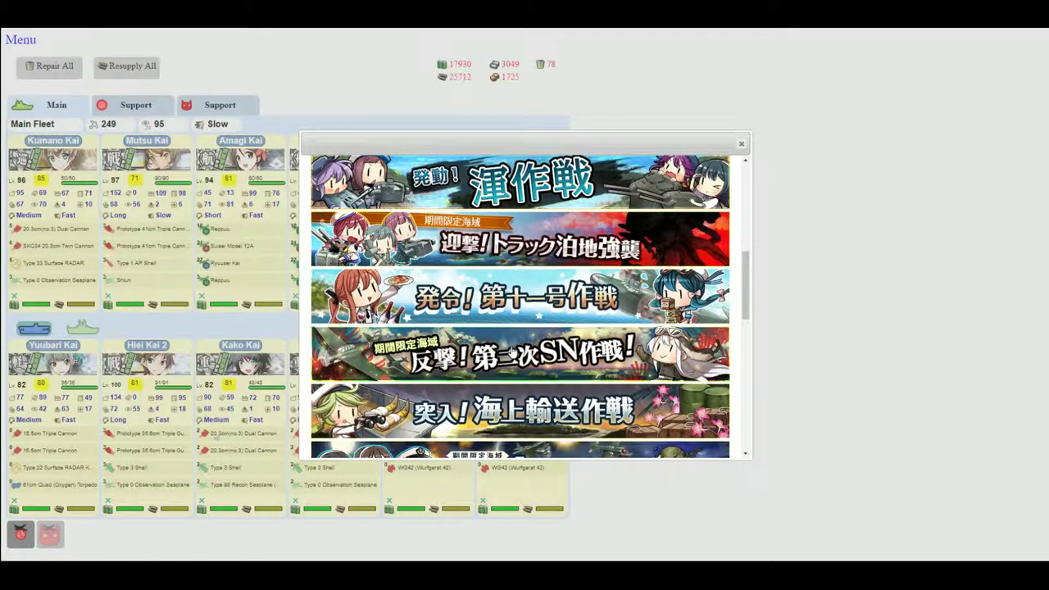
{"action": "left_click", "coordinate": [512, 350]}
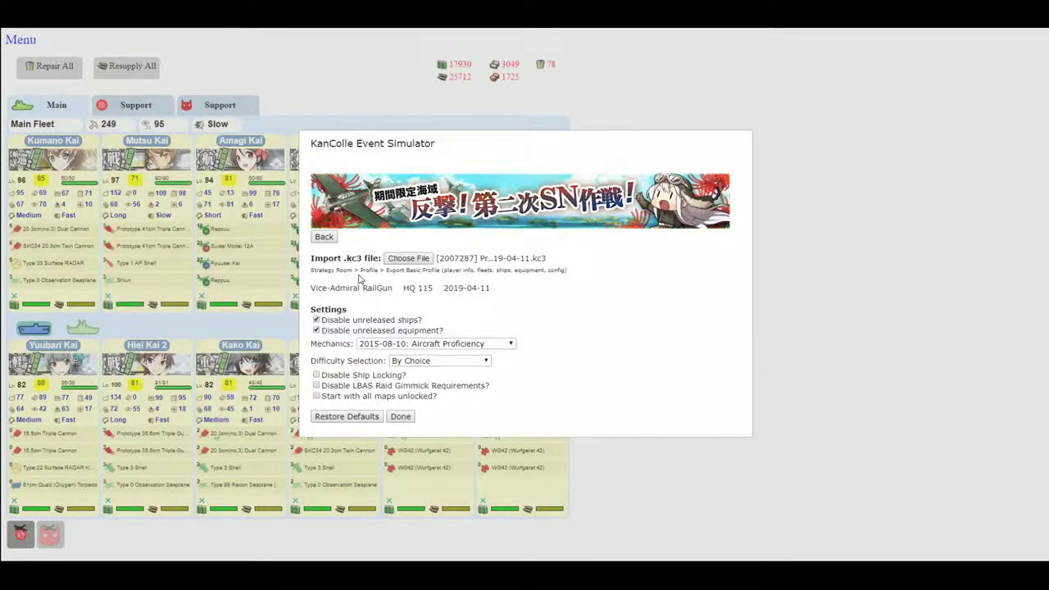
Step: Switch to the KanColle game and examine the carrier fighters available for the first equipment slot of the unassigned carrier 隼鷹
{"action": "scroll", "coordinate": [358, 280], "scroll_direction": "down", "scroll_amount": 1}
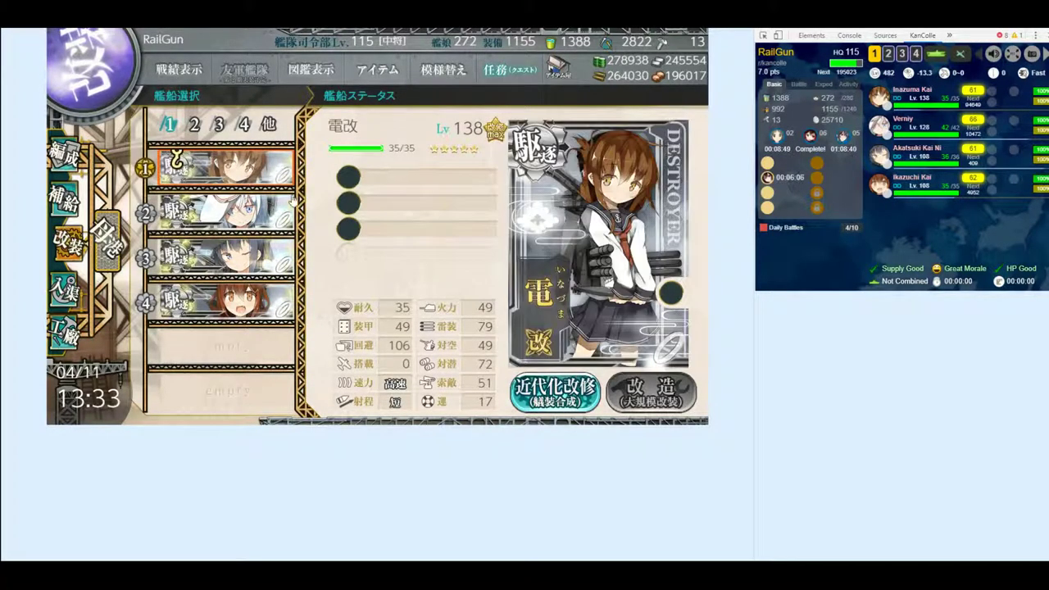
{"action": "left_click", "coordinate": [268, 124]}
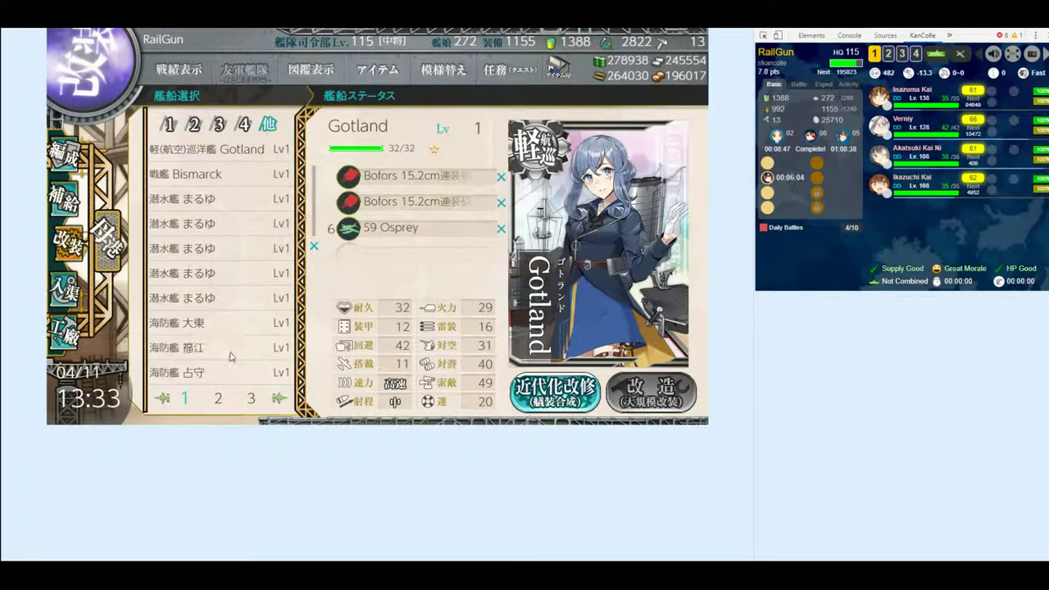
{"action": "left_click", "coordinate": [217, 400]}
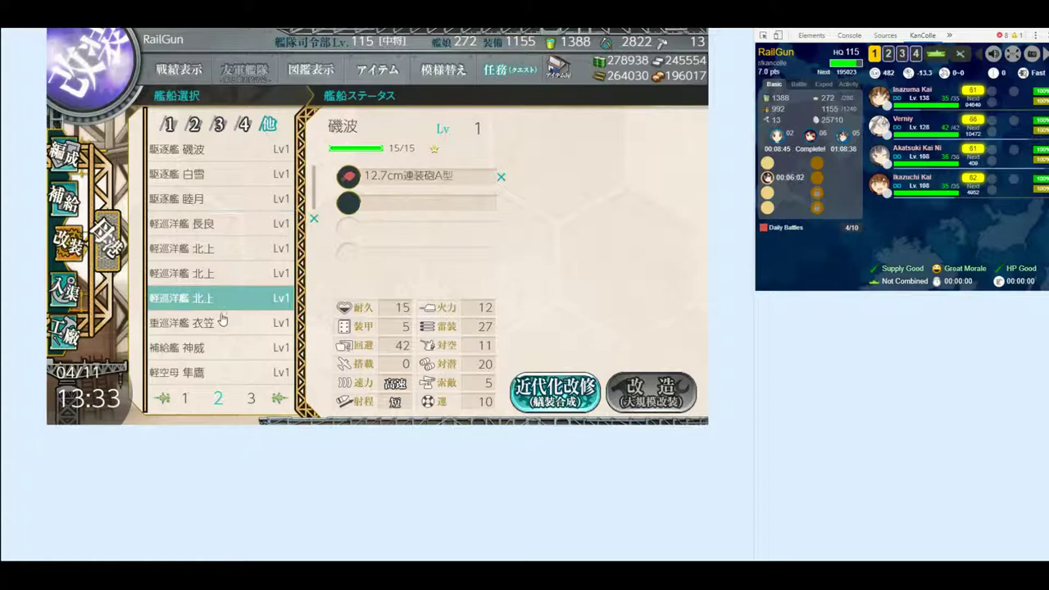
{"action": "left_click", "coordinate": [224, 375]}
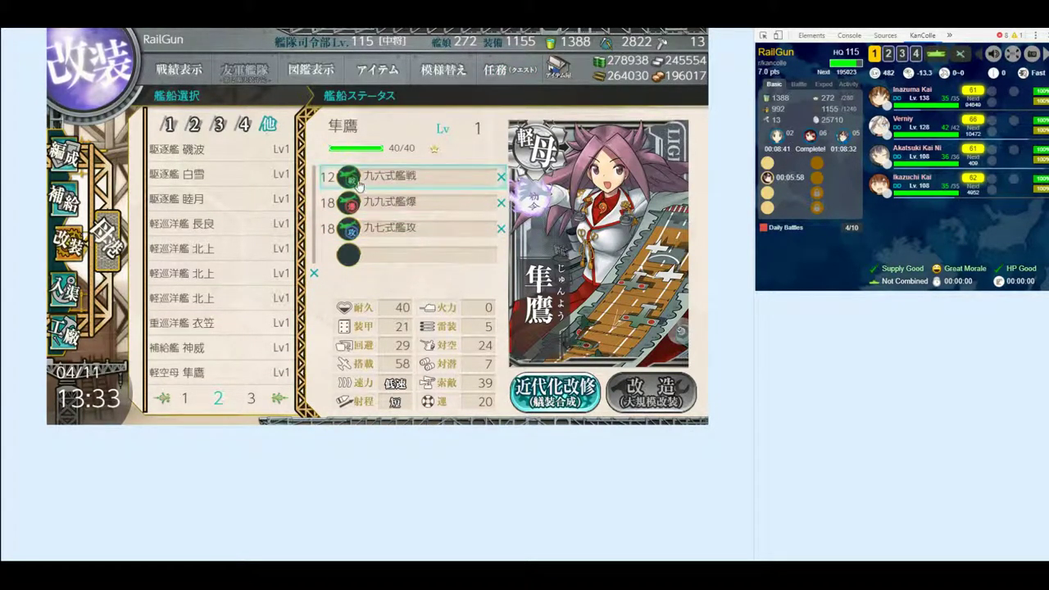
{"action": "left_click", "coordinate": [405, 175]}
{"action": "left_click", "coordinate": [465, 122]}
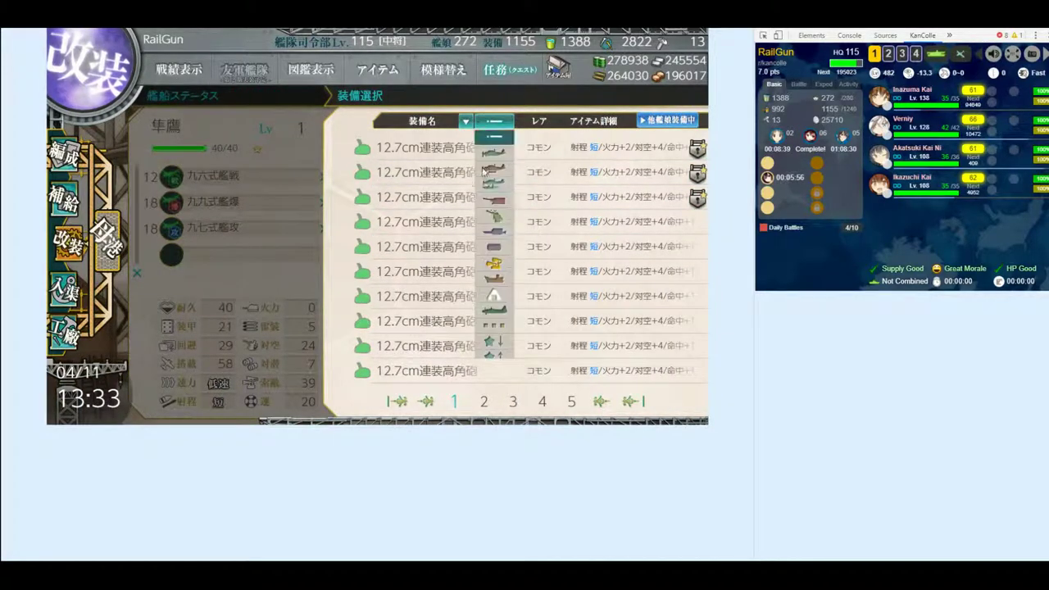
{"action": "left_click", "coordinate": [492, 183]}
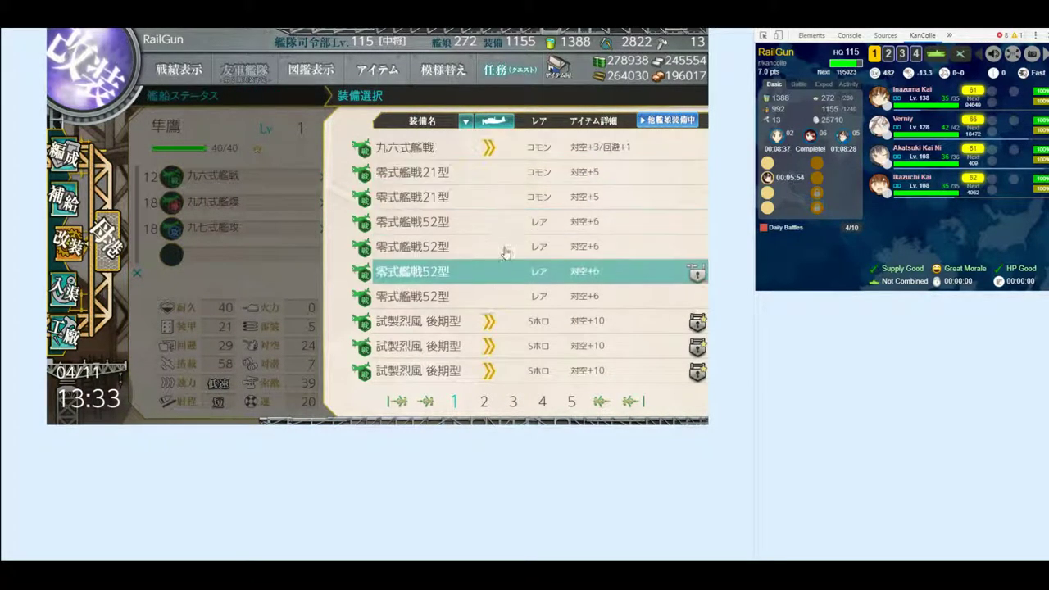
{"action": "left_click", "coordinate": [483, 402]}
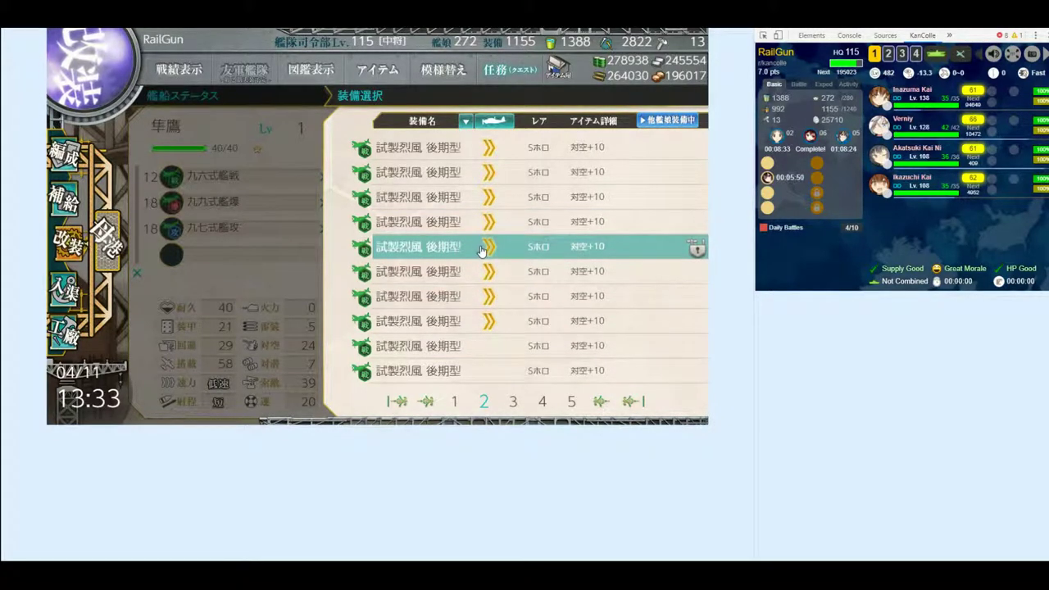
{"action": "left_click", "coordinate": [279, 260]}
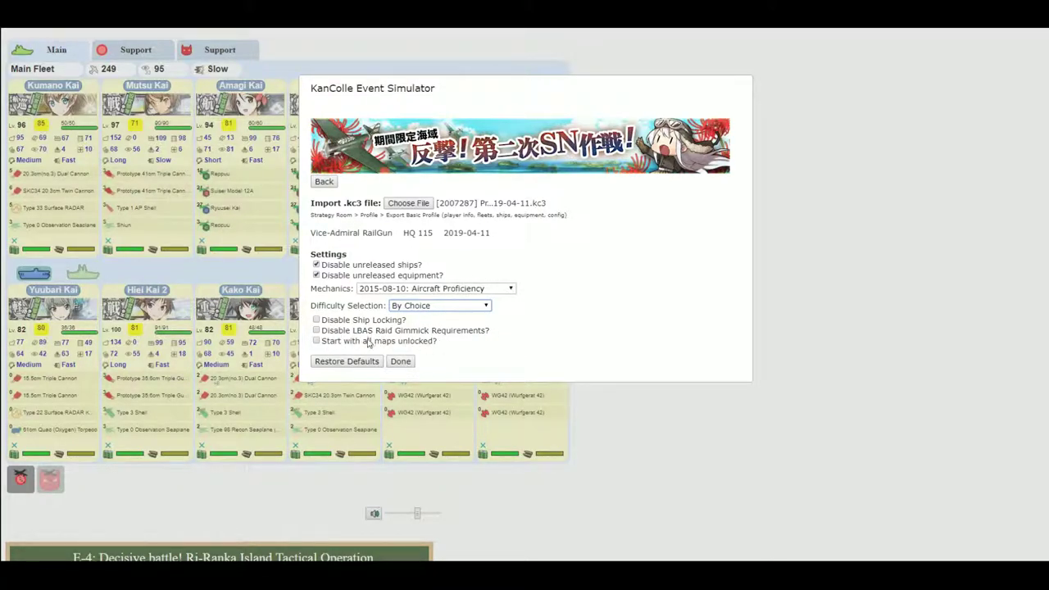
Step: Back in the KanColle Event Simulator, enable starting with all maps unlocked and complete the event setup
{"action": "left_click", "coordinate": [317, 341]}
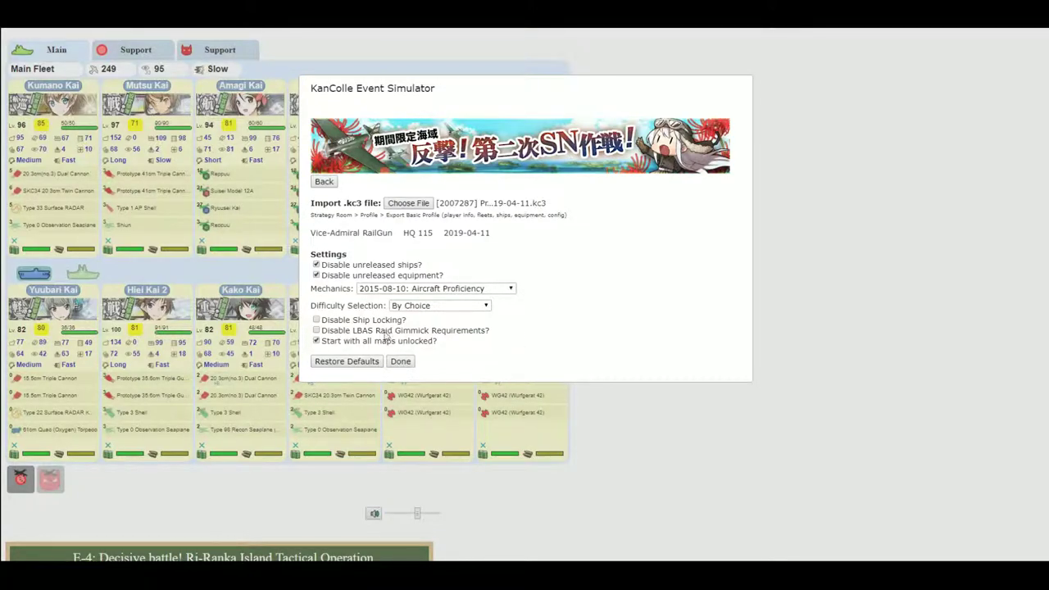
{"action": "left_click", "coordinate": [400, 362]}
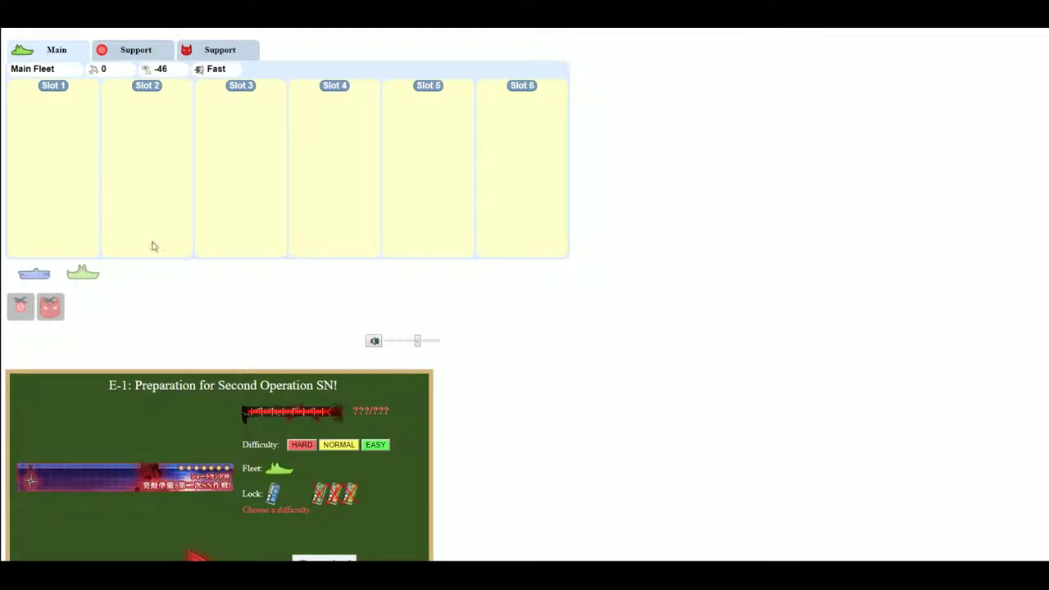
Step: Look over the empty main, normal support and boss support fleets and return to the main fleet
{"action": "scroll", "coordinate": [257, 249], "scroll_direction": "down", "scroll_amount": 1}
{"action": "scroll", "coordinate": [296, 333], "scroll_direction": "up", "scroll_amount": 2}
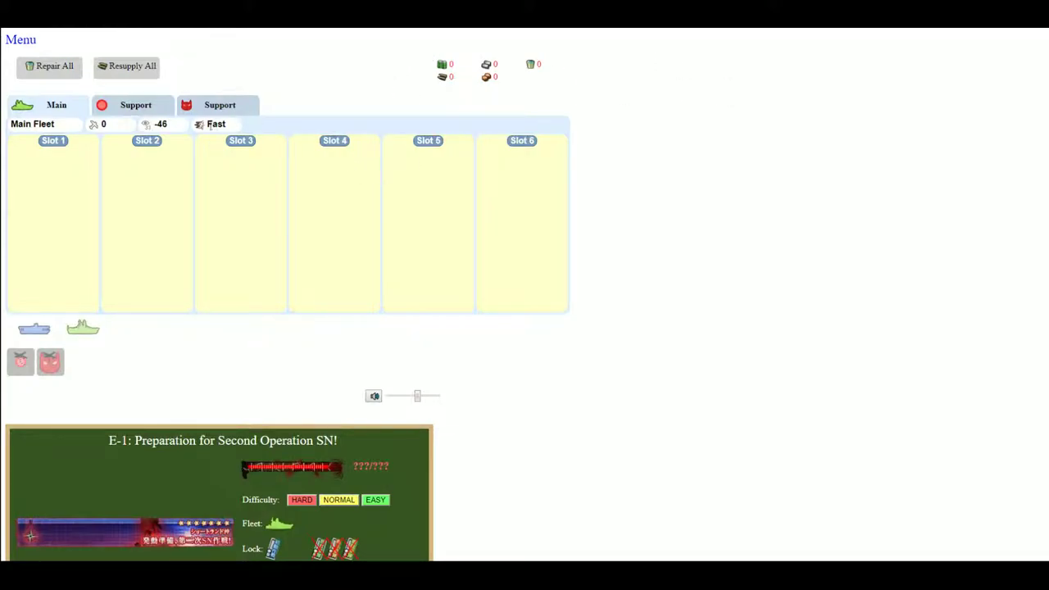
{"action": "scroll", "coordinate": [356, 364], "scroll_direction": "down", "scroll_amount": 2}
{"action": "scroll", "coordinate": [279, 385], "scroll_direction": "up", "scroll_amount": 2}
{"action": "left_click", "coordinate": [123, 109]}
{"action": "left_click", "coordinate": [218, 104]}
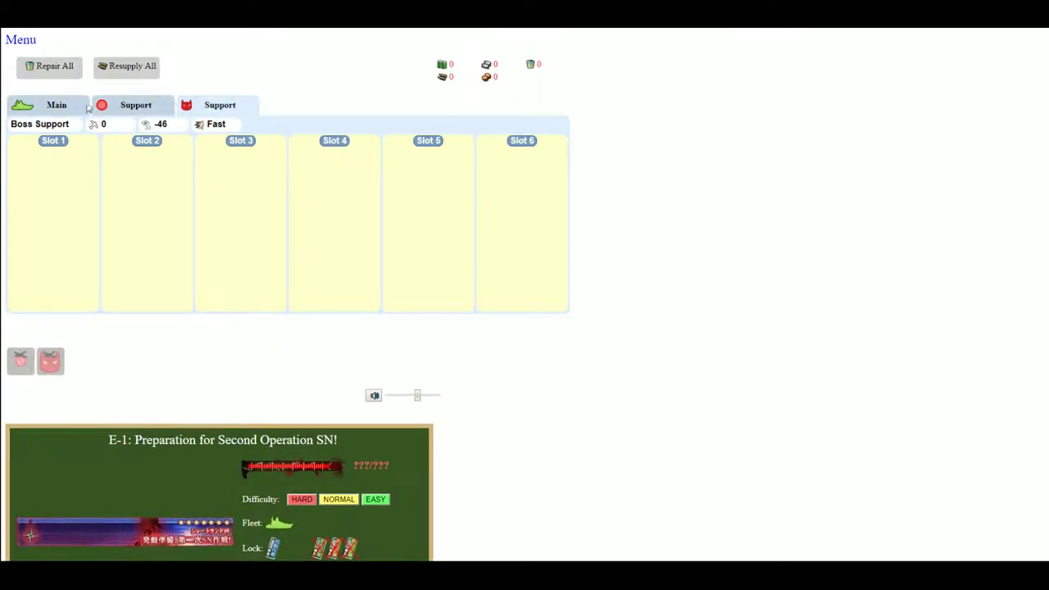
{"action": "left_click", "coordinate": [56, 105]}
{"action": "mouse_move", "coordinate": [106, 67]}
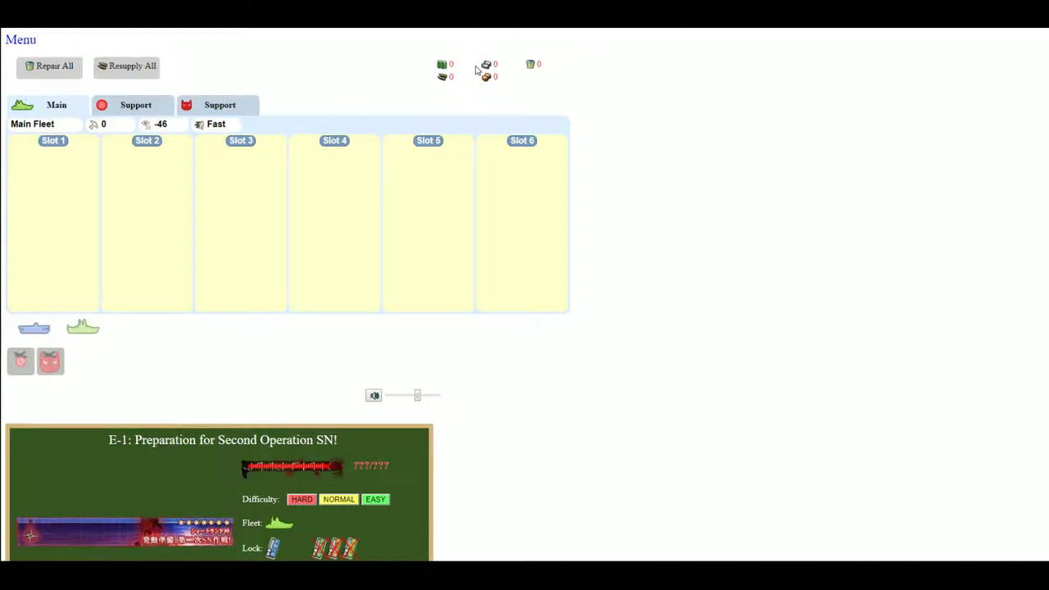
Step: Fill main fleet slots 1 to 4 with Inazuma Kai, Taihou Kai, Zuikaku Kai and Kitakami Kai 2
{"action": "left_click", "coordinate": [59, 148]}
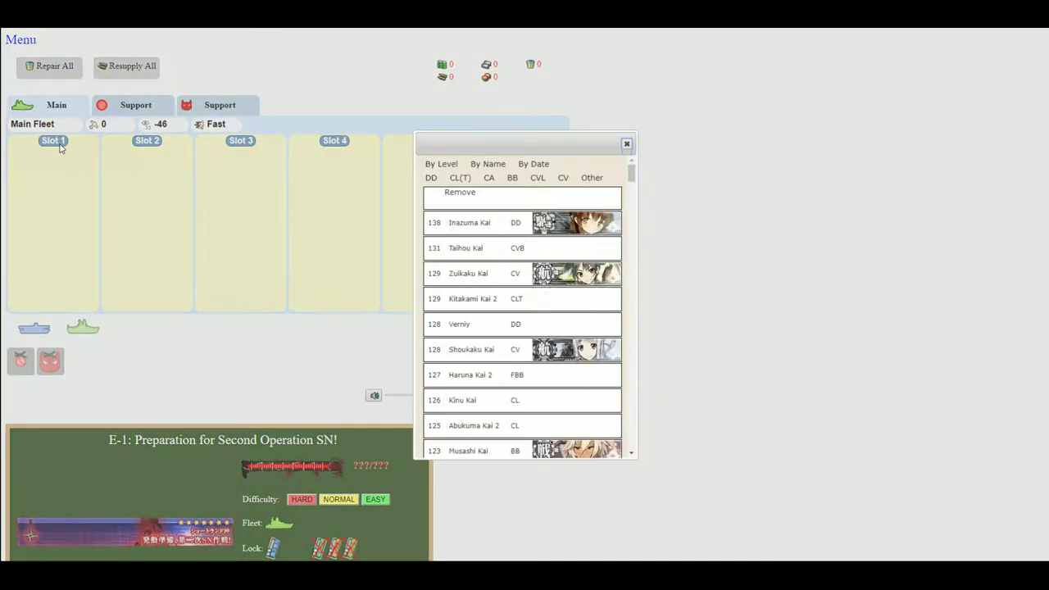
{"action": "left_click", "coordinate": [475, 222]}
{"action": "left_click", "coordinate": [146, 145]}
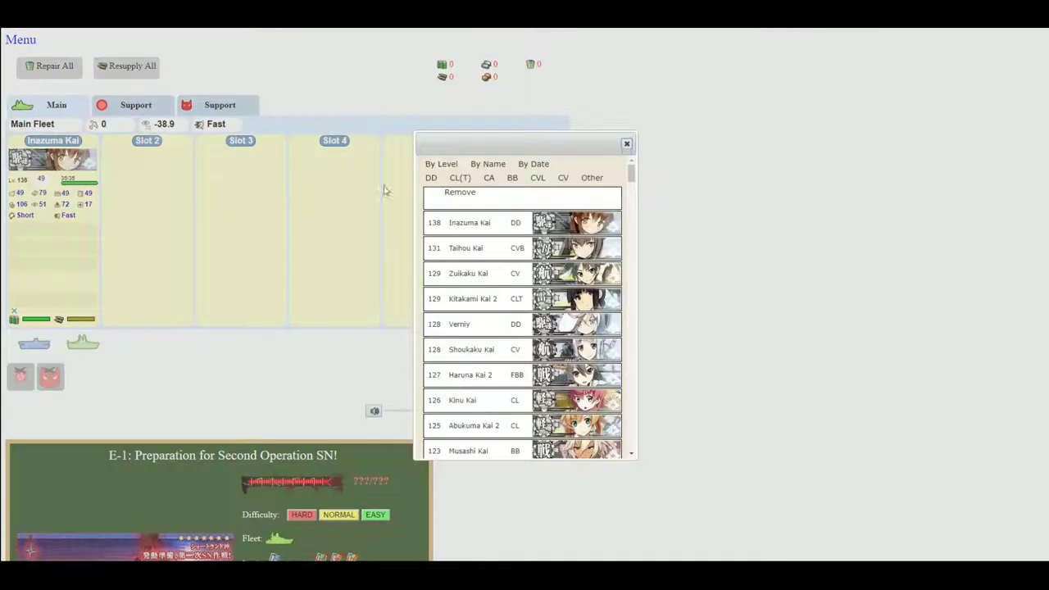
{"action": "left_click", "coordinate": [459, 248]}
{"action": "left_click", "coordinate": [254, 151]}
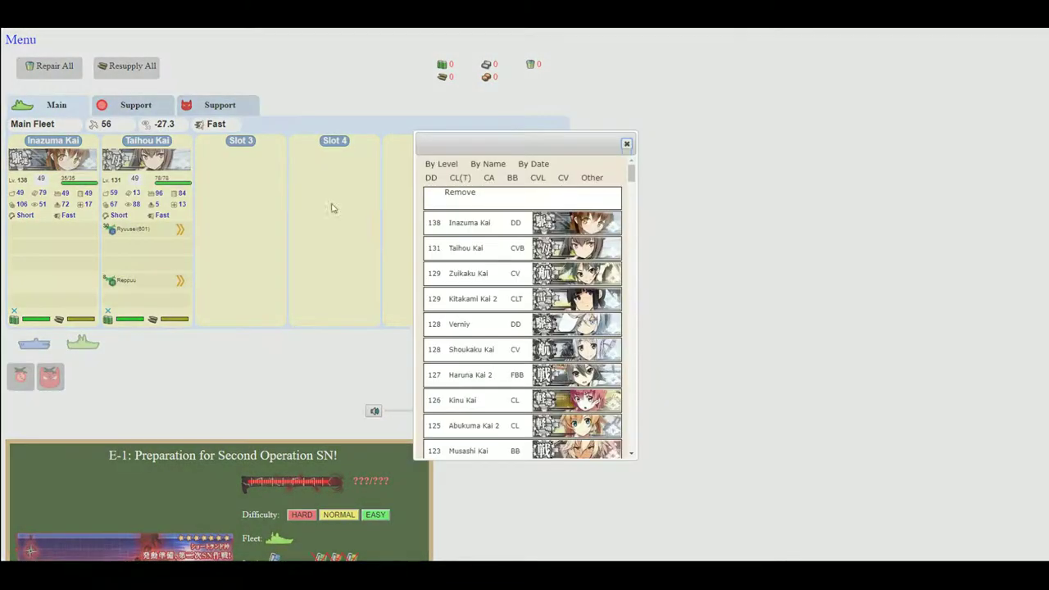
{"action": "left_click_drag", "start_coordinate": [472, 253], "coordinate": [478, 275]}
{"action": "left_click", "coordinate": [478, 274]}
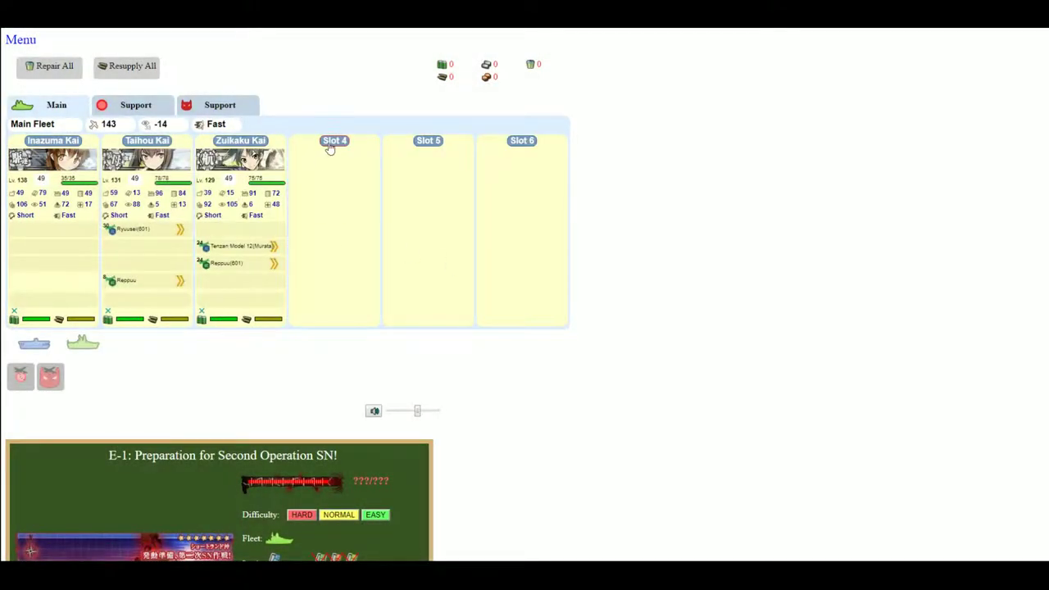
{"action": "left_click", "coordinate": [330, 145]}
{"action": "left_click", "coordinate": [505, 302]}
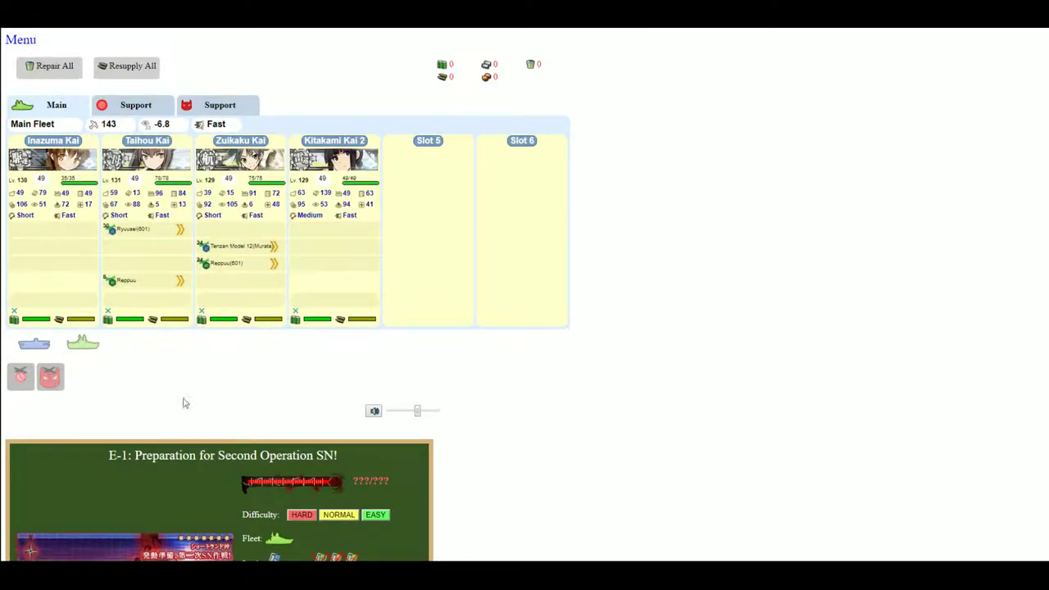
Step: Add Inazuma Kai and Kinu Kai to the normal support fleet, swapping them so Kinu Kai takes slot 1 and Inazuma Kai slot 2
{"action": "left_click", "coordinate": [126, 107]}
{"action": "left_click", "coordinate": [50, 142]}
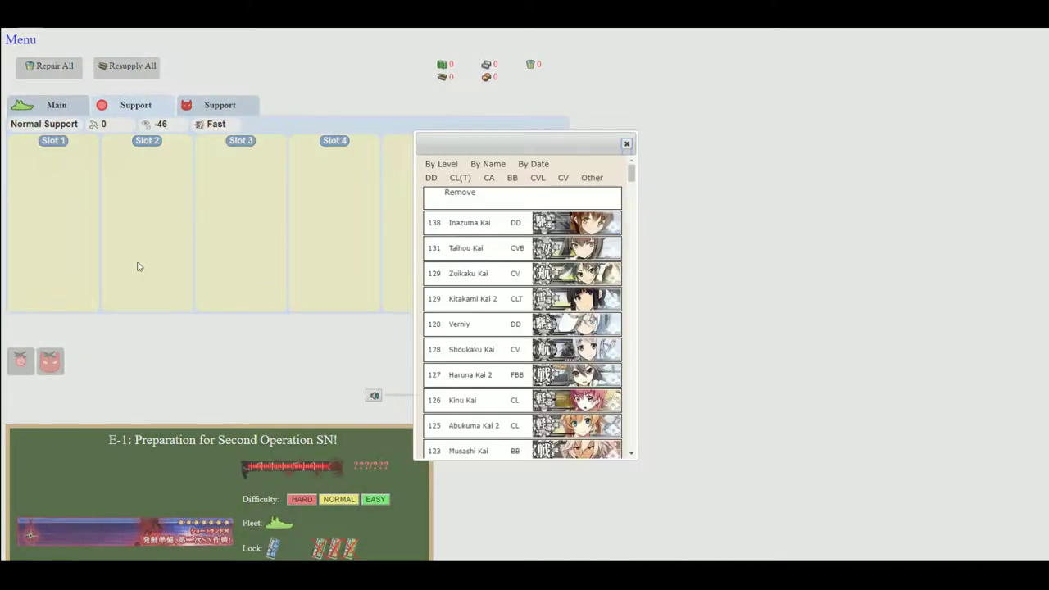
{"action": "left_click", "coordinate": [460, 230]}
{"action": "left_click", "coordinate": [174, 164]}
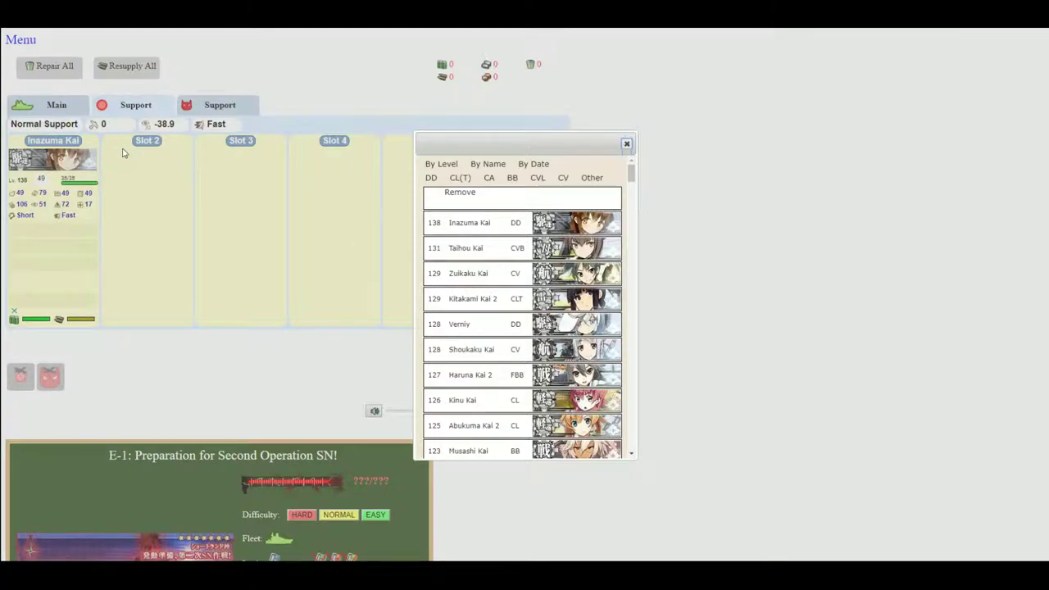
{"action": "left_click", "coordinate": [541, 400]}
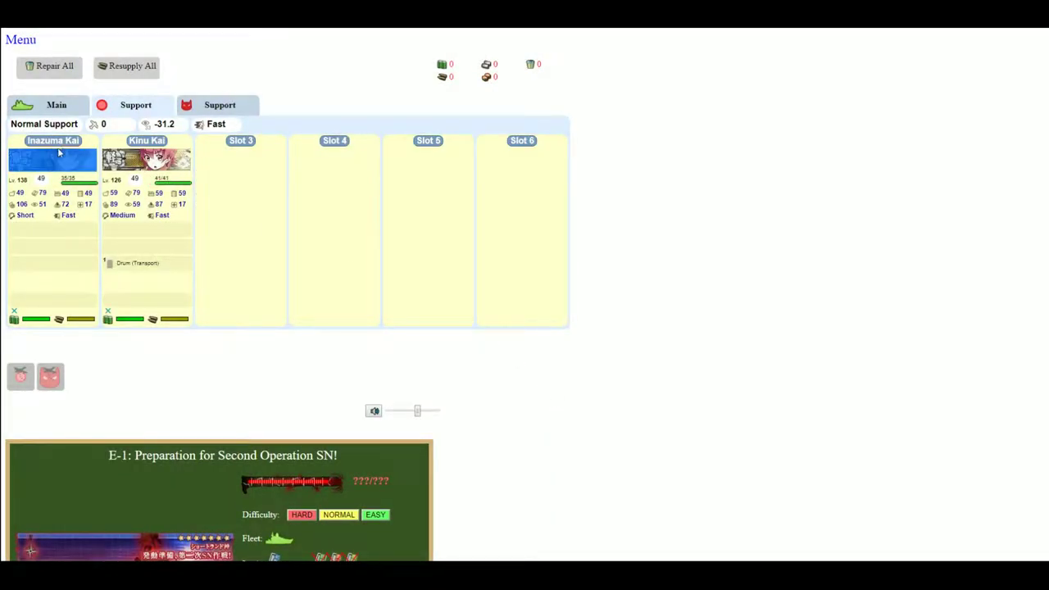
{"action": "left_click", "coordinate": [59, 153]}
{"action": "left_click", "coordinate": [506, 366]}
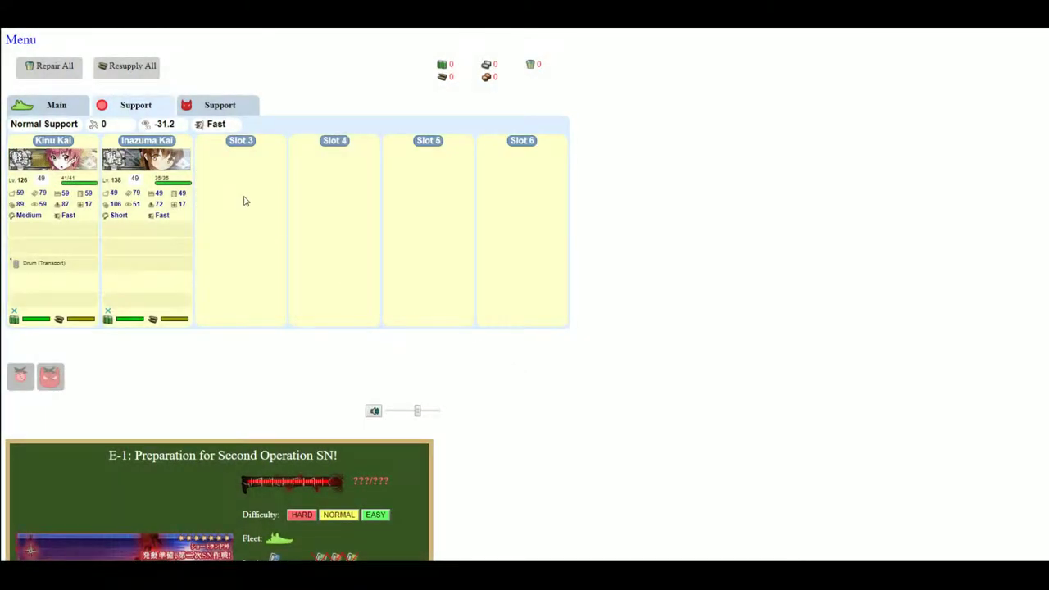
Step: Add Musashi Kai to normal support slot 3 and replace the ship in slot 2 with Myoukou Kai 2
{"action": "left_click", "coordinate": [231, 142]}
{"action": "left_click", "coordinate": [554, 451]}
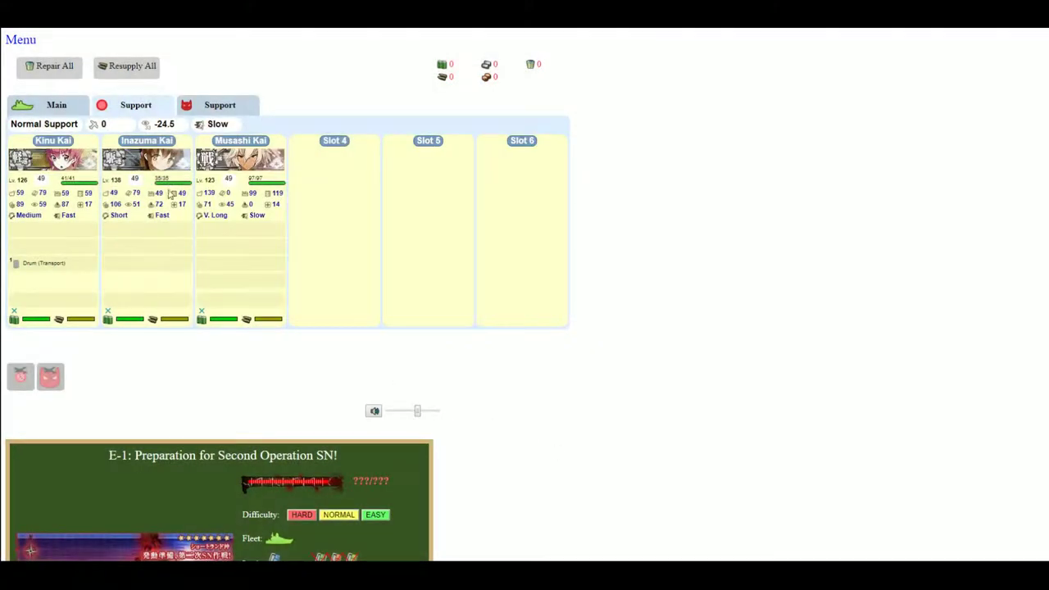
{"action": "left_click", "coordinate": [159, 144]}
{"action": "scroll", "coordinate": [508, 401], "scroll_direction": "down", "scroll_amount": 5}
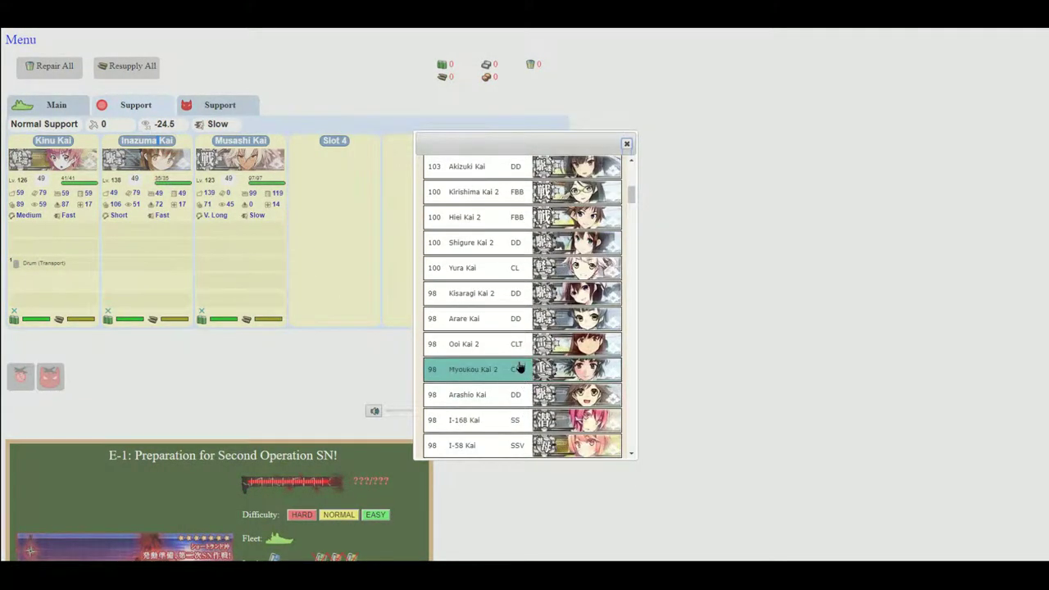
{"action": "left_click", "coordinate": [517, 368]}
Step: Fill boss support slots 1 to 3 with Mutsu Kai, Arashio Kai and Kumano Kai
{"action": "left_click", "coordinate": [218, 104]}
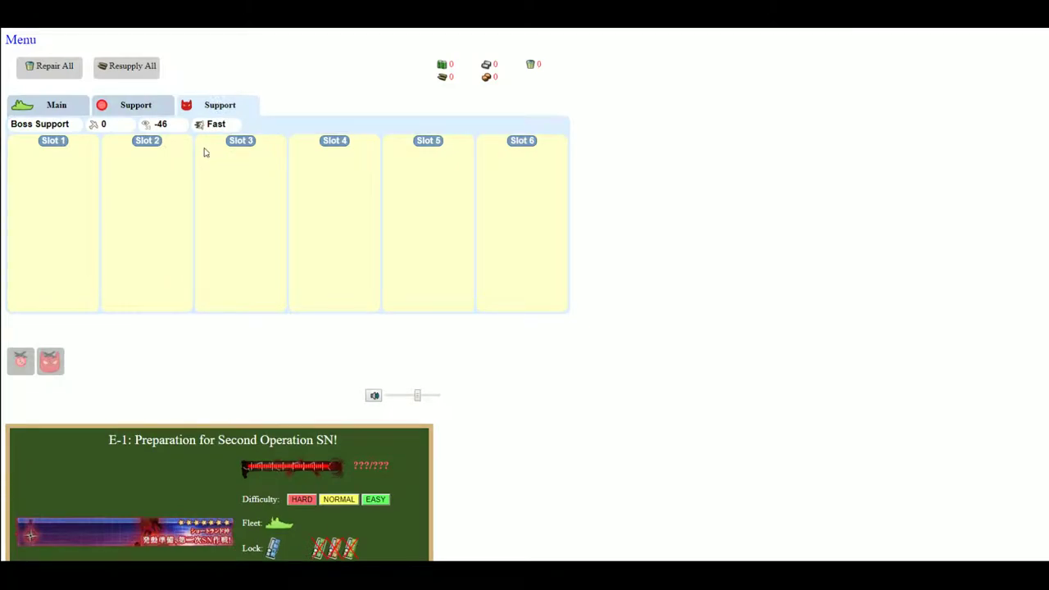
{"action": "left_click", "coordinate": [136, 145]}
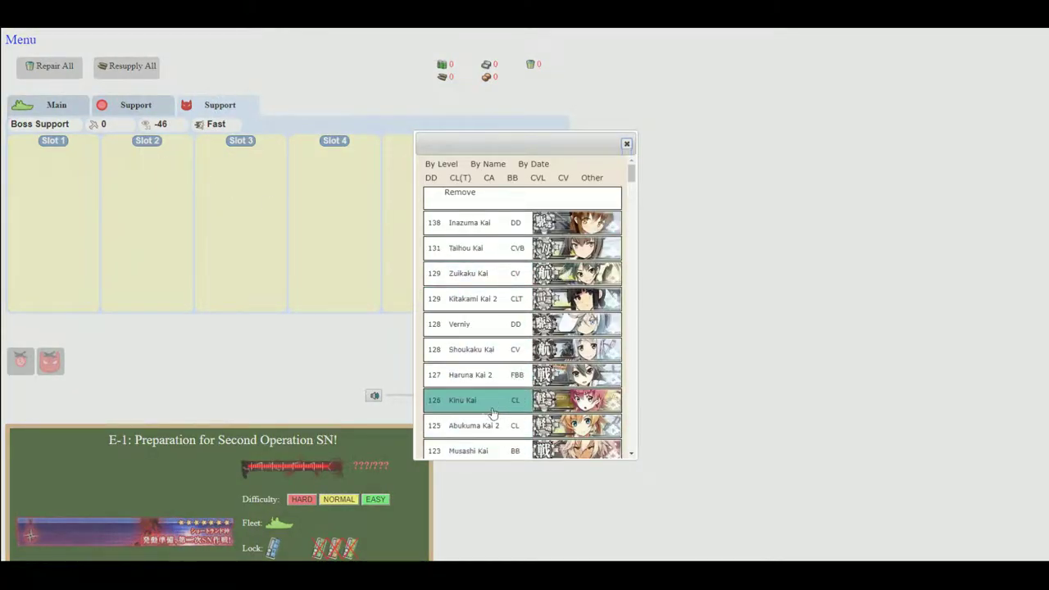
{"action": "scroll", "coordinate": [495, 402], "scroll_direction": "down", "scroll_amount": 5}
{"action": "left_click", "coordinate": [502, 381]}
{"action": "left_click", "coordinate": [54, 141]}
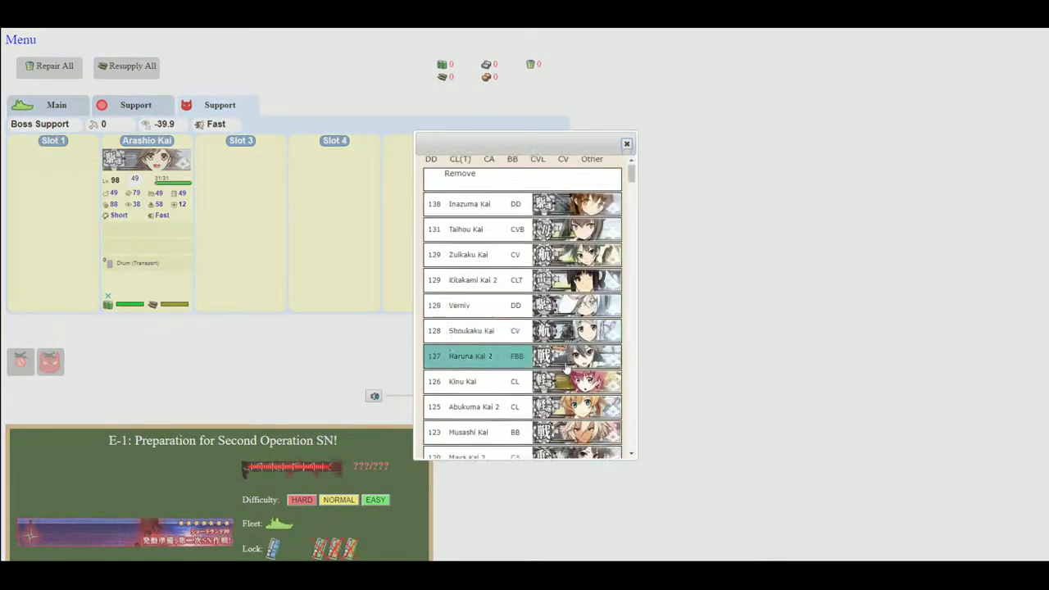
{"action": "scroll", "coordinate": [491, 361], "scroll_direction": "down", "scroll_amount": 7}
{"action": "left_click", "coordinate": [514, 332]}
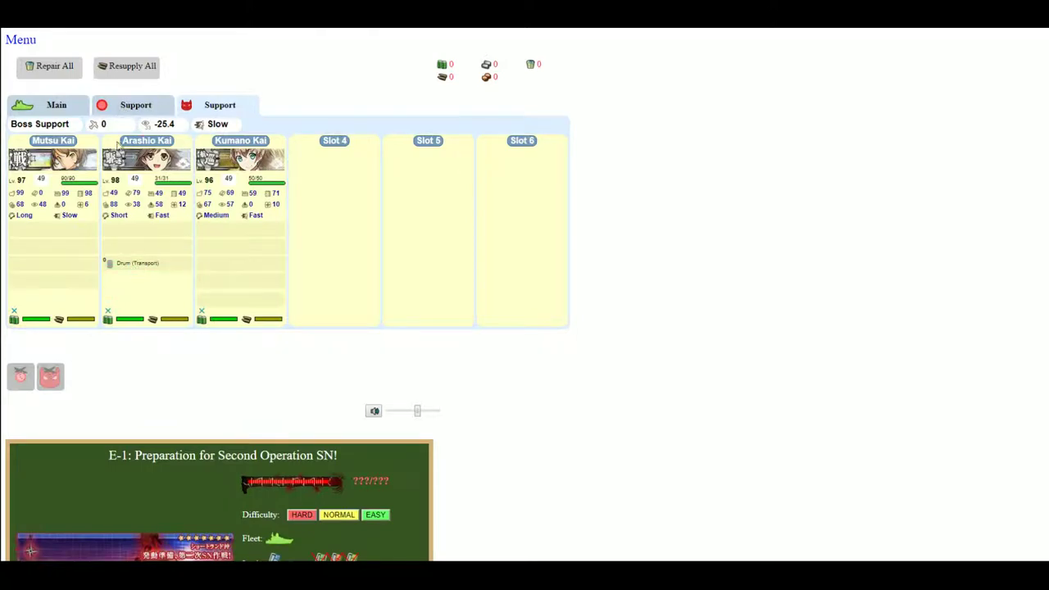
Step: Check the normal support fleet, and fill the empty slot 1 of the main fleet with Kiso Kai 2
{"action": "left_click", "coordinate": [122, 105]}
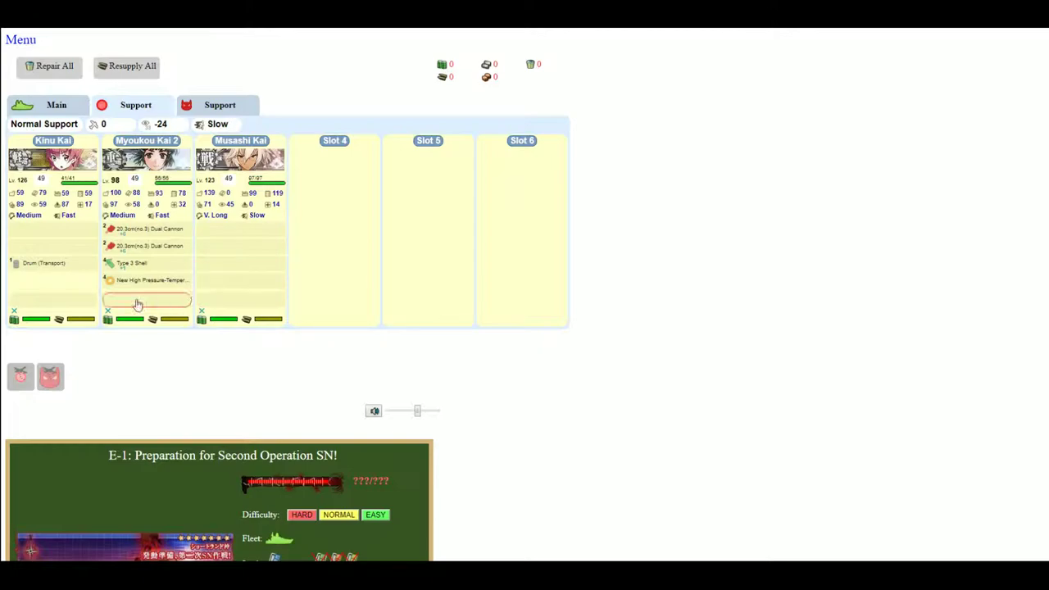
{"action": "left_click", "coordinate": [51, 108]}
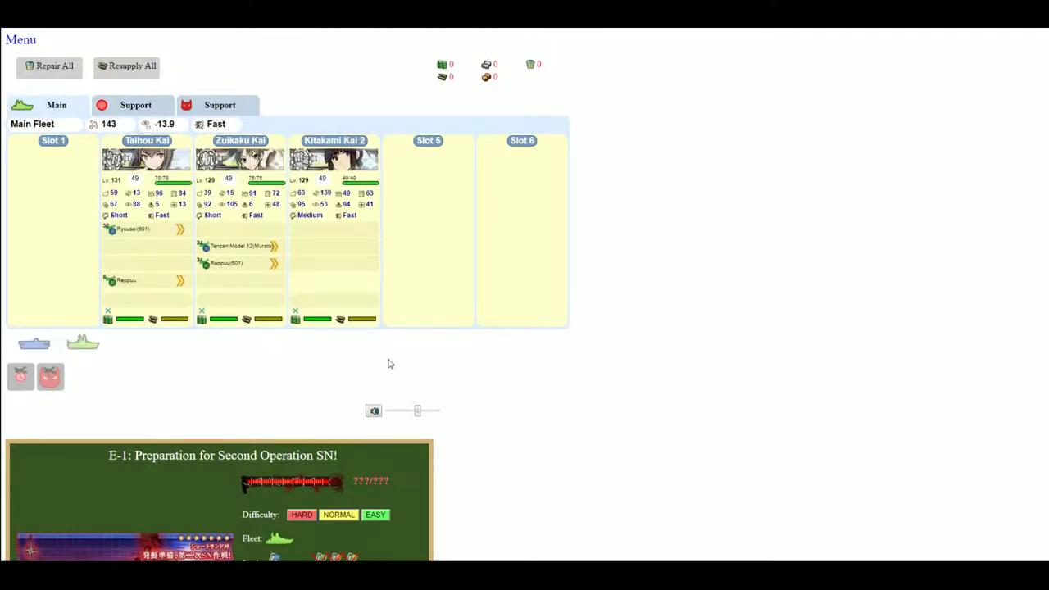
{"action": "left_click", "coordinate": [49, 146]}
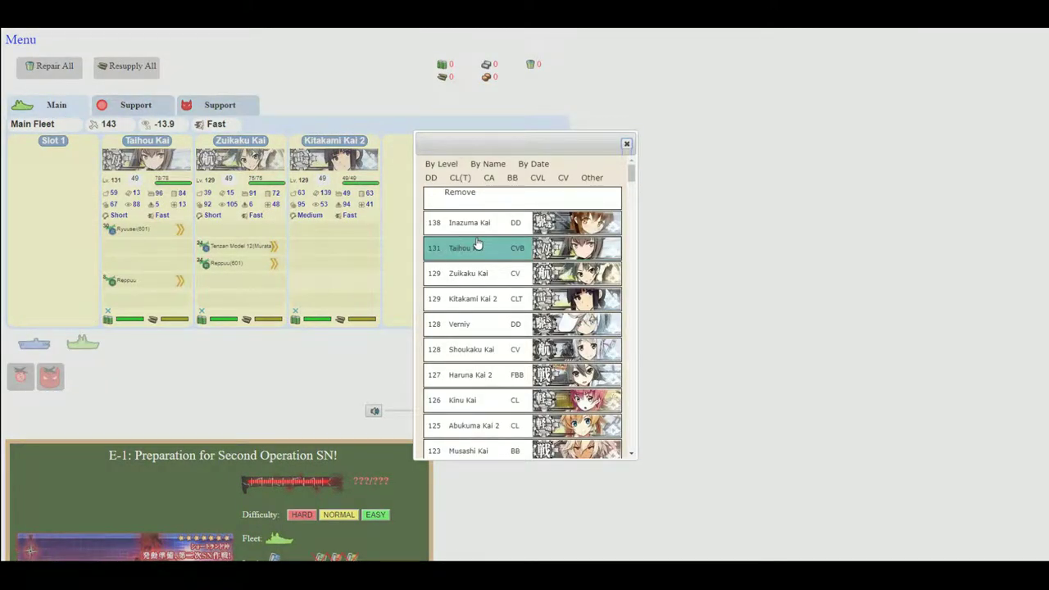
{"action": "scroll", "coordinate": [480, 243], "scroll_direction": "down", "scroll_amount": 5}
{"action": "left_click", "coordinate": [519, 382]}
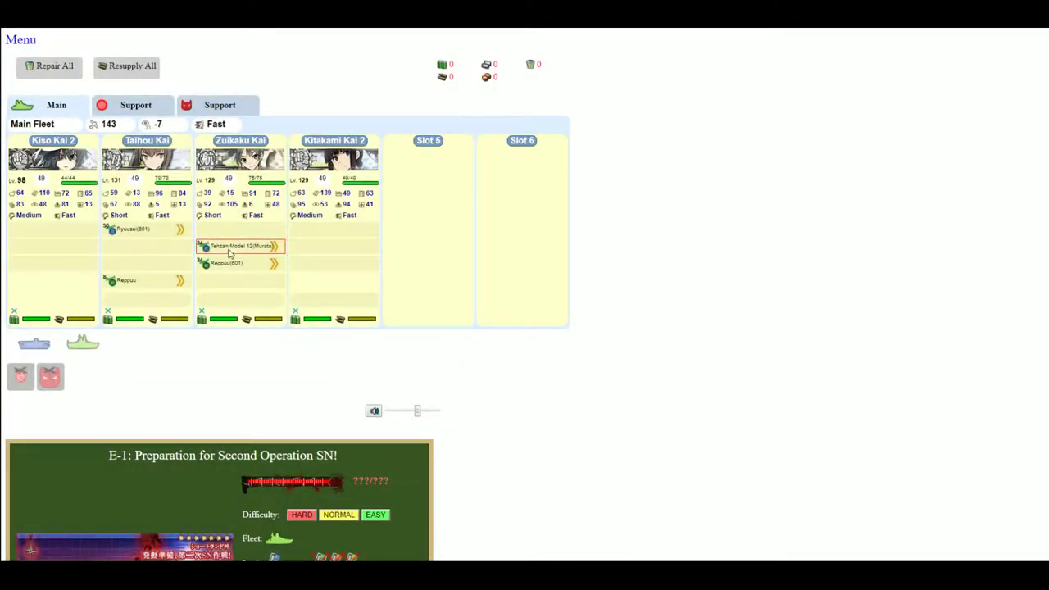
{"action": "scroll", "coordinate": [84, 238], "scroll_direction": "down", "scroll_amount": 1}
{"action": "scroll", "coordinate": [79, 218], "scroll_direction": "up", "scroll_amount": 1}
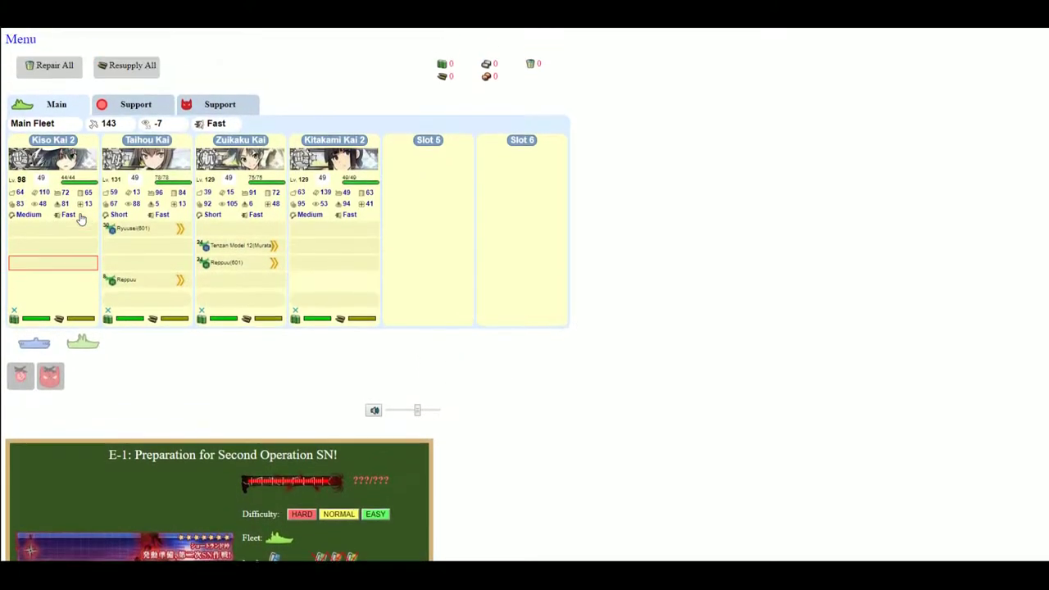
Step: Browse the event maps from E-1 through E-5, checking their fleet types and locks, and return to E-1
{"action": "scroll", "coordinate": [77, 218], "scroll_direction": "down", "scroll_amount": 3}
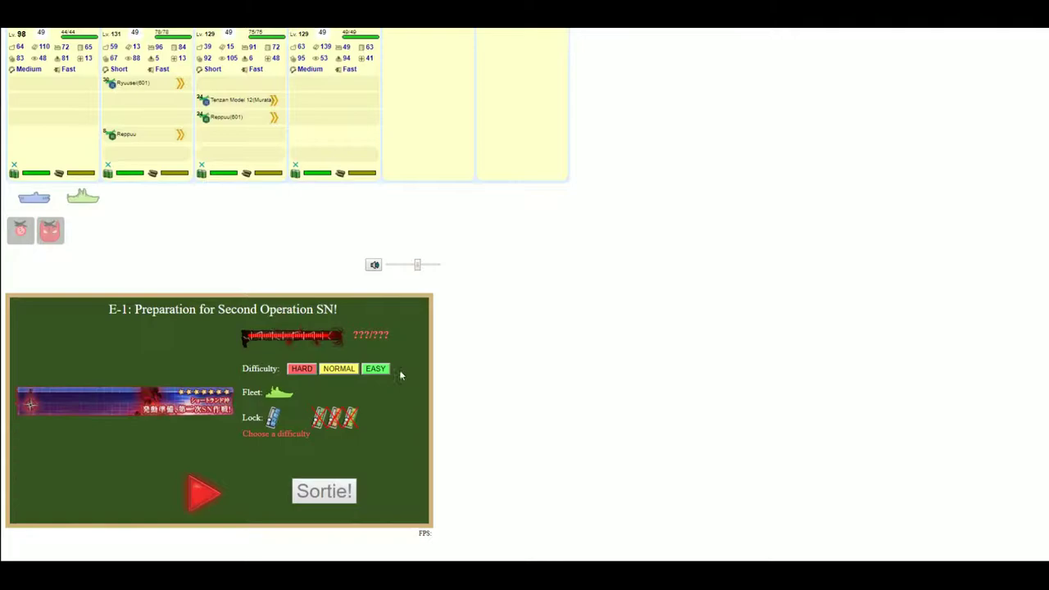
{"action": "left_click", "coordinate": [194, 497]}
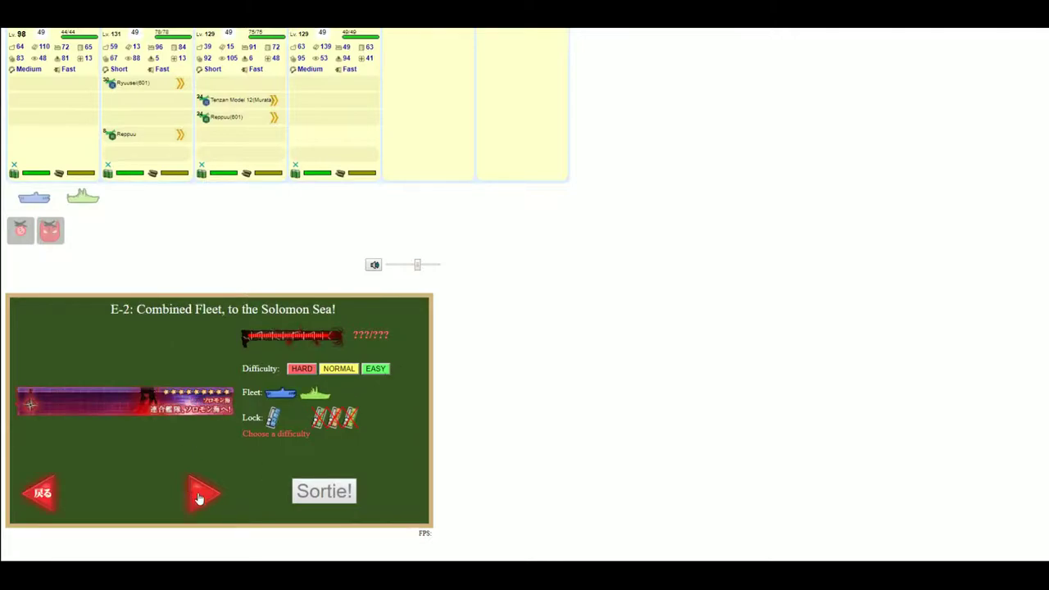
{"action": "left_click", "coordinate": [199, 496]}
{"action": "left_click", "coordinate": [198, 495]}
{"action": "left_click", "coordinate": [198, 497]}
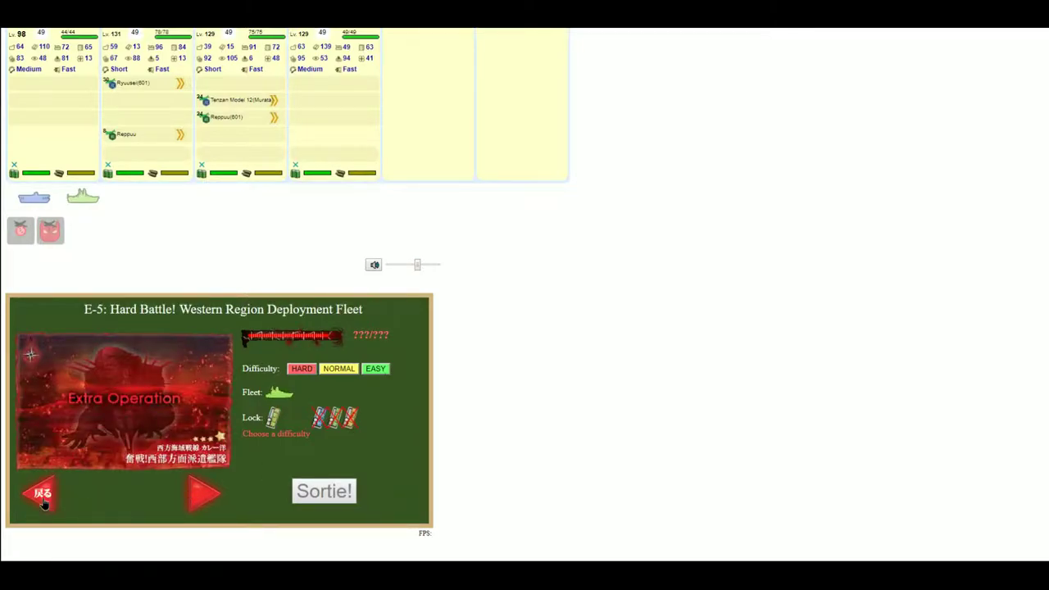
{"action": "left_click", "coordinate": [43, 494]}
{"action": "left_click", "coordinate": [43, 494]}
{"action": "left_click", "coordinate": [42, 494]}
{"action": "left_click", "coordinate": [42, 494]}
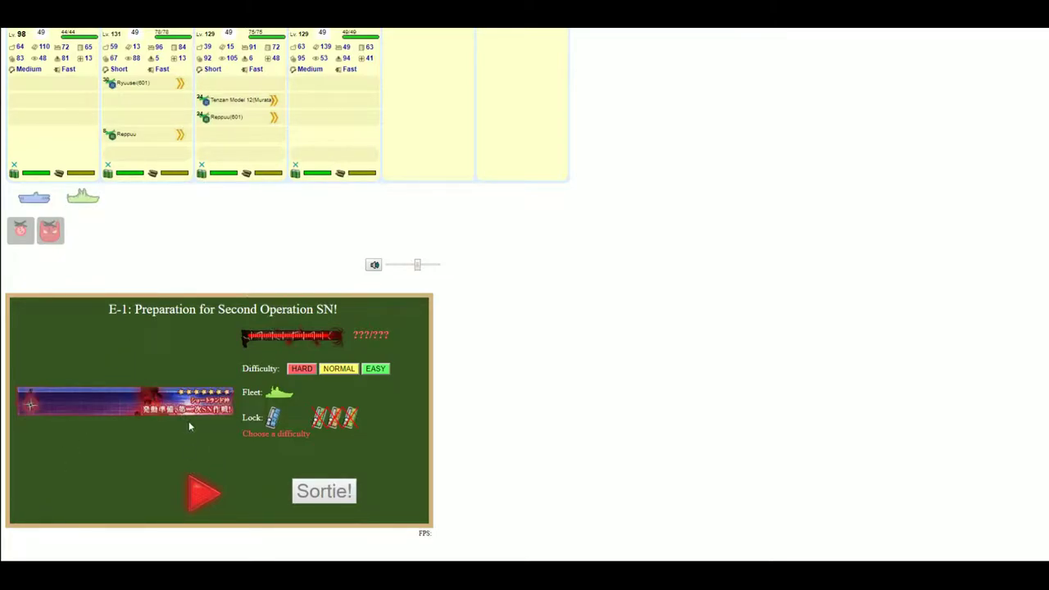
Step: Try the combined fleet types on the main fleet, and enable both the normal and boss support expeditions
{"action": "scroll", "coordinate": [119, 323], "scroll_direction": "up", "scroll_amount": 2}
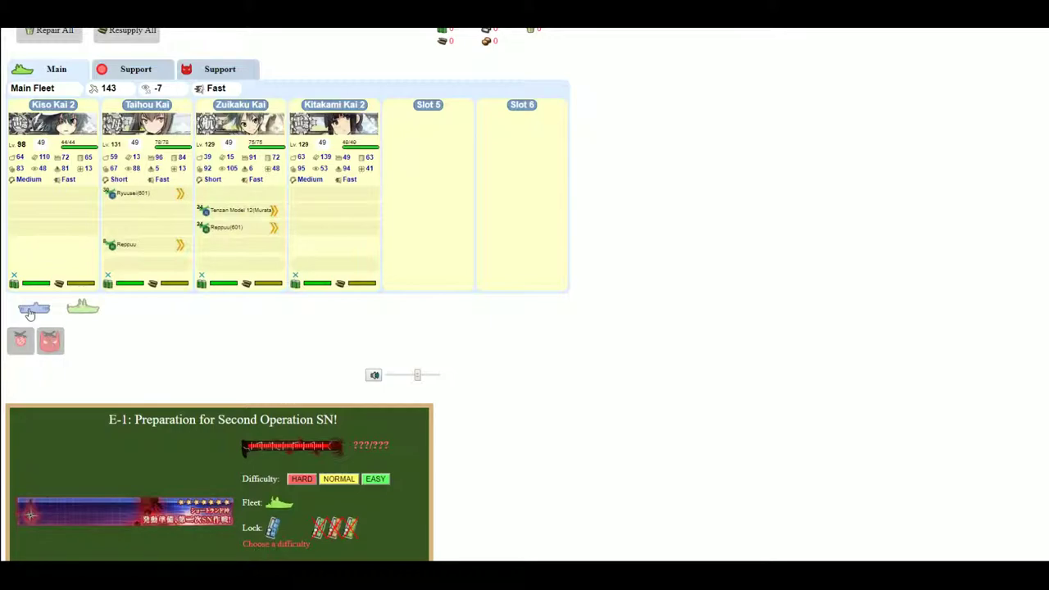
{"action": "left_click", "coordinate": [31, 309]}
{"action": "left_click", "coordinate": [82, 307]}
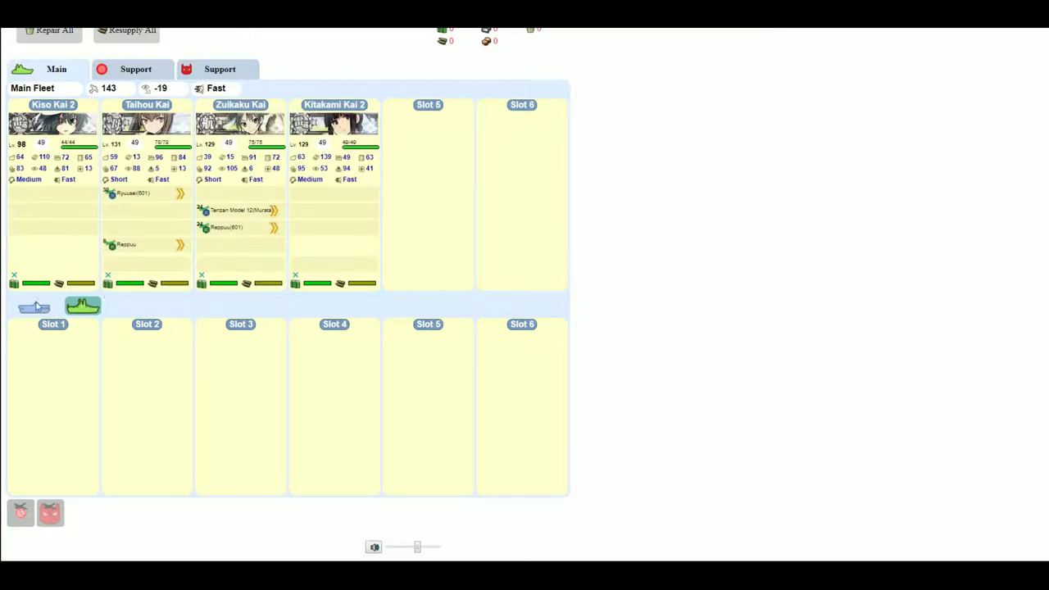
{"action": "scroll", "coordinate": [13, 365], "scroll_direction": "down", "scroll_amount": 3}
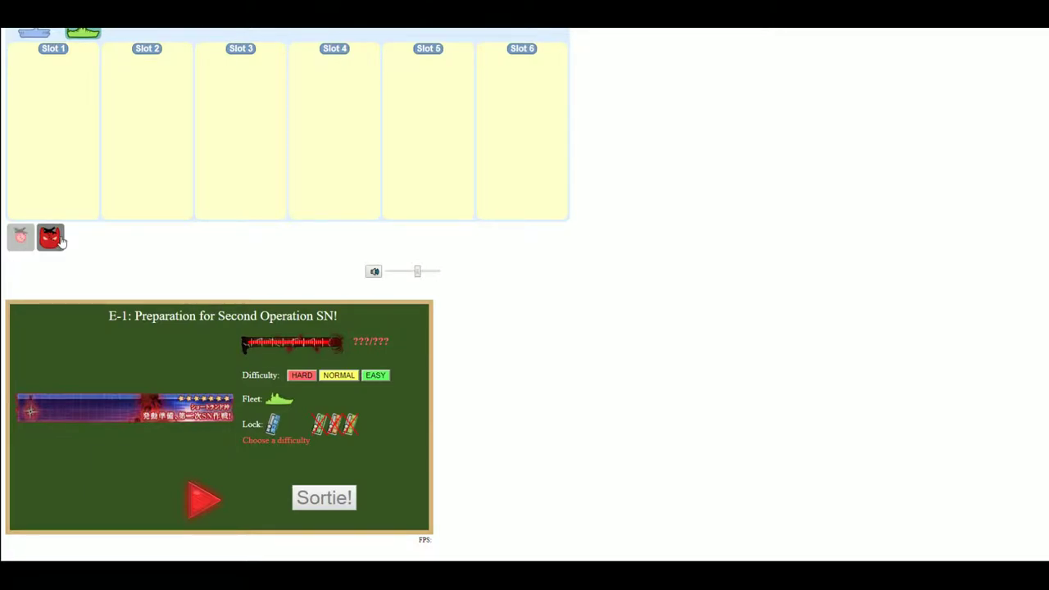
{"action": "scroll", "coordinate": [115, 353], "scroll_direction": "up", "scroll_amount": 3}
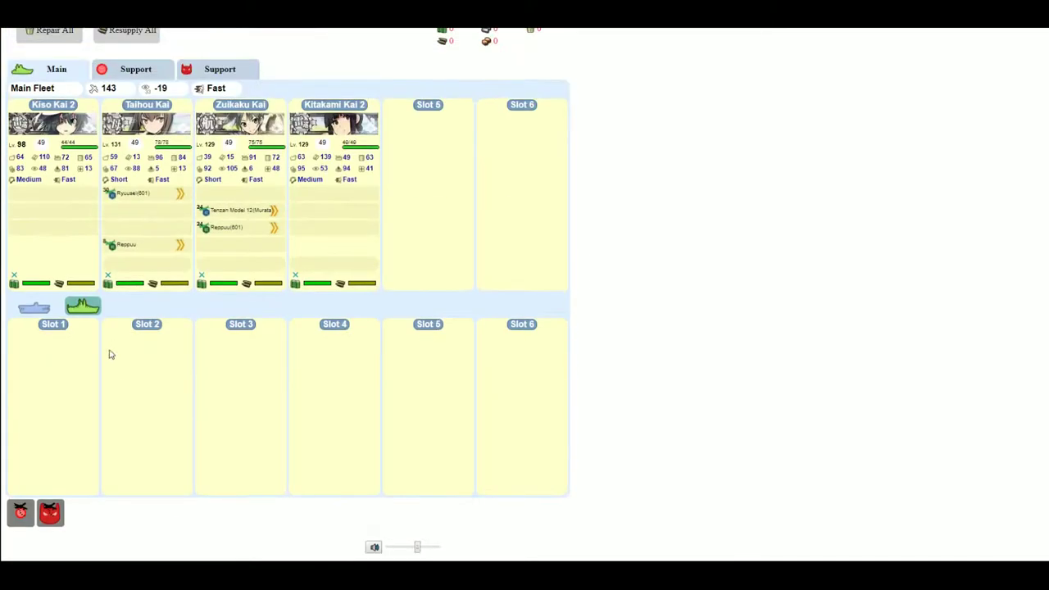
Step: Turn off the combined fleet and review the ships in the boss and normal support fleets
{"action": "left_click", "coordinate": [87, 307]}
{"action": "left_click", "coordinate": [125, 79]}
{"action": "left_click", "coordinate": [183, 73]}
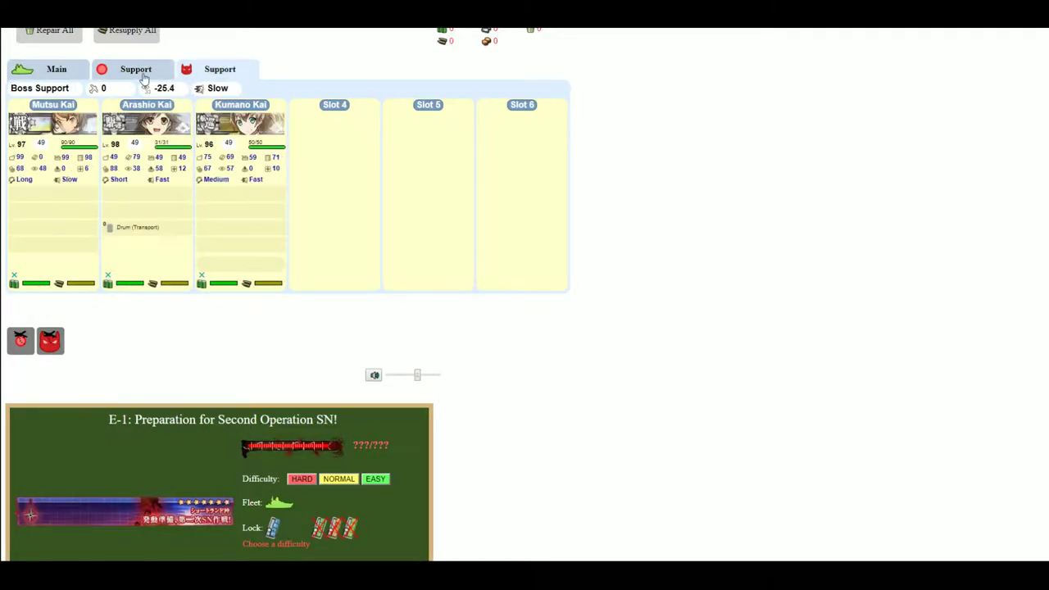
{"action": "left_click", "coordinate": [144, 73]}
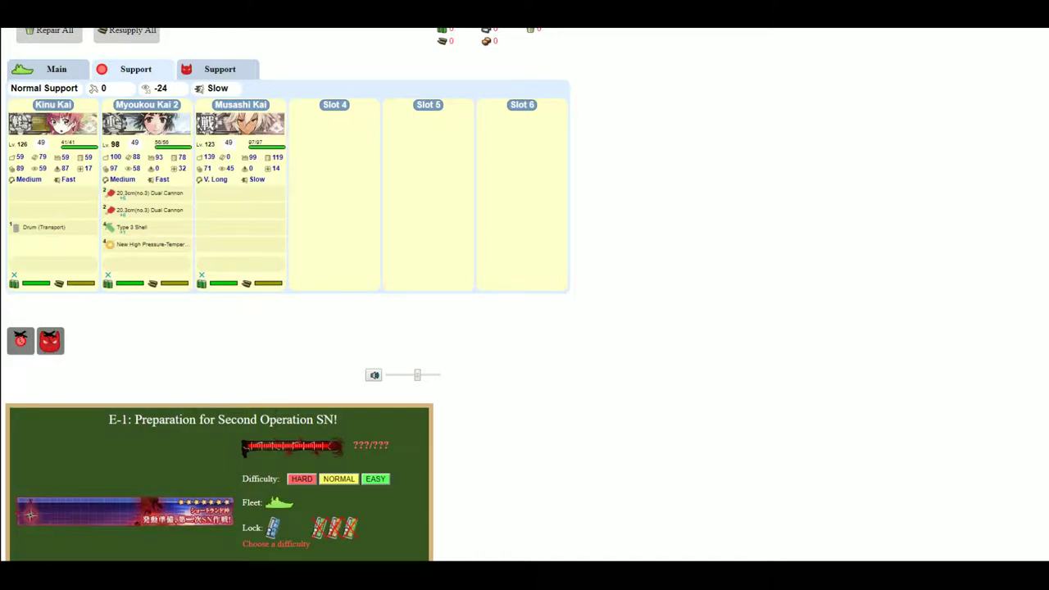
Step: Check E-1's lock tags, then switch to the Kancolle Wiki and examine an event page's map summary, ship-locking rules and map list
{"action": "scroll", "coordinate": [150, 399], "scroll_direction": "down", "scroll_amount": 3}
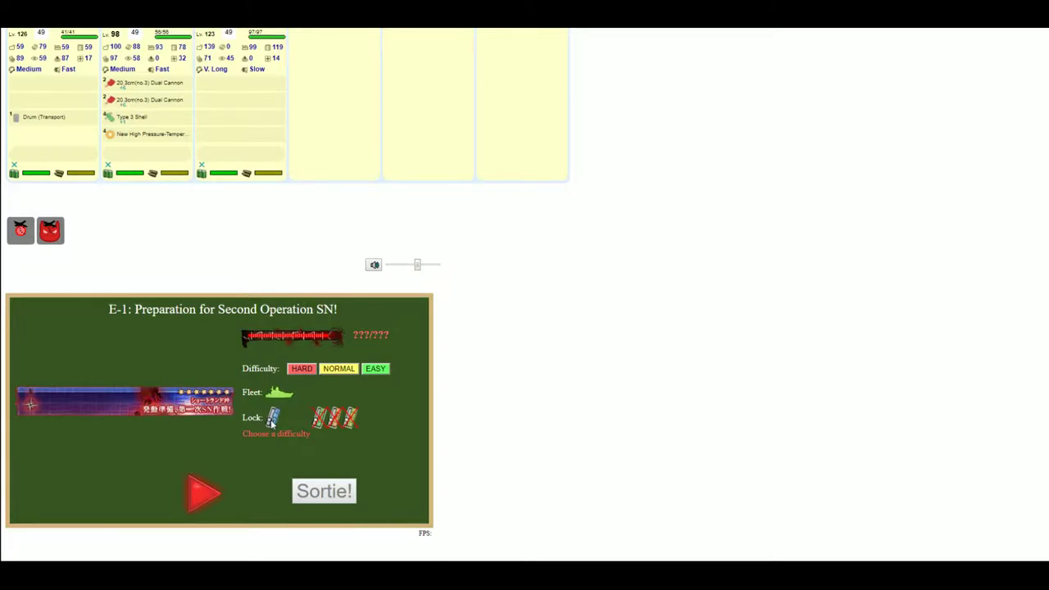
{"action": "scroll", "coordinate": [93, 98], "scroll_direction": "up", "scroll_amount": 3}
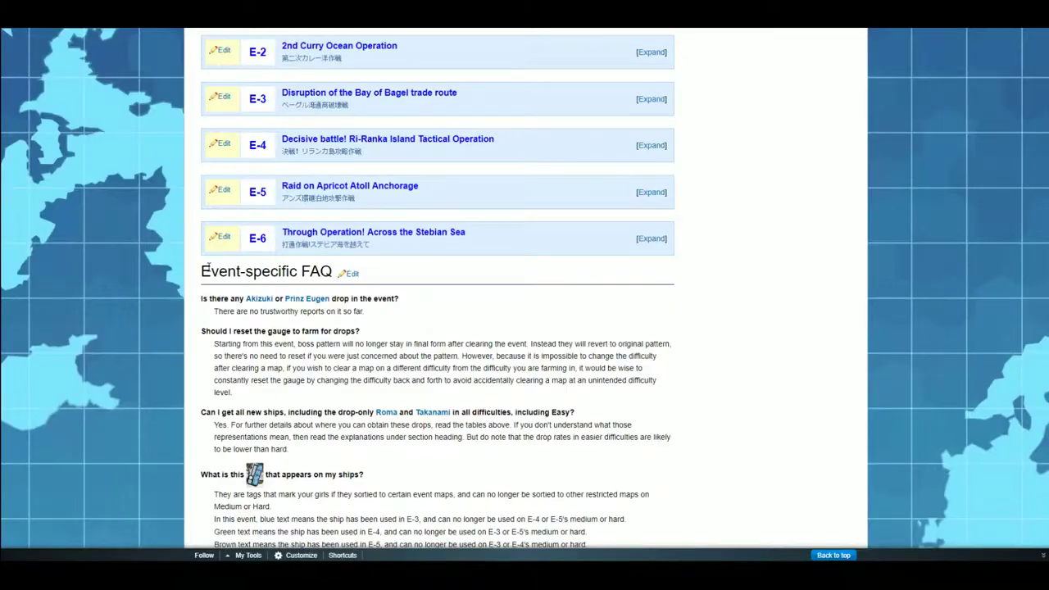
{"action": "scroll", "coordinate": [205, 267], "scroll_direction": "up", "scroll_amount": 10}
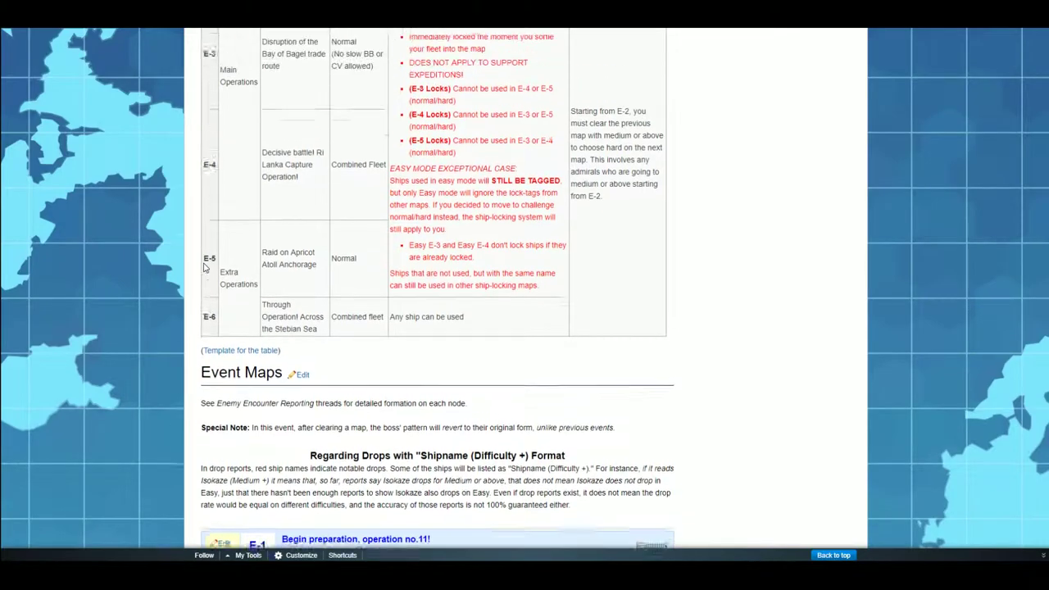
{"action": "scroll", "coordinate": [205, 267], "scroll_direction": "up", "scroll_amount": 10}
{"action": "scroll", "coordinate": [187, 260], "scroll_direction": "down", "scroll_amount": 10}
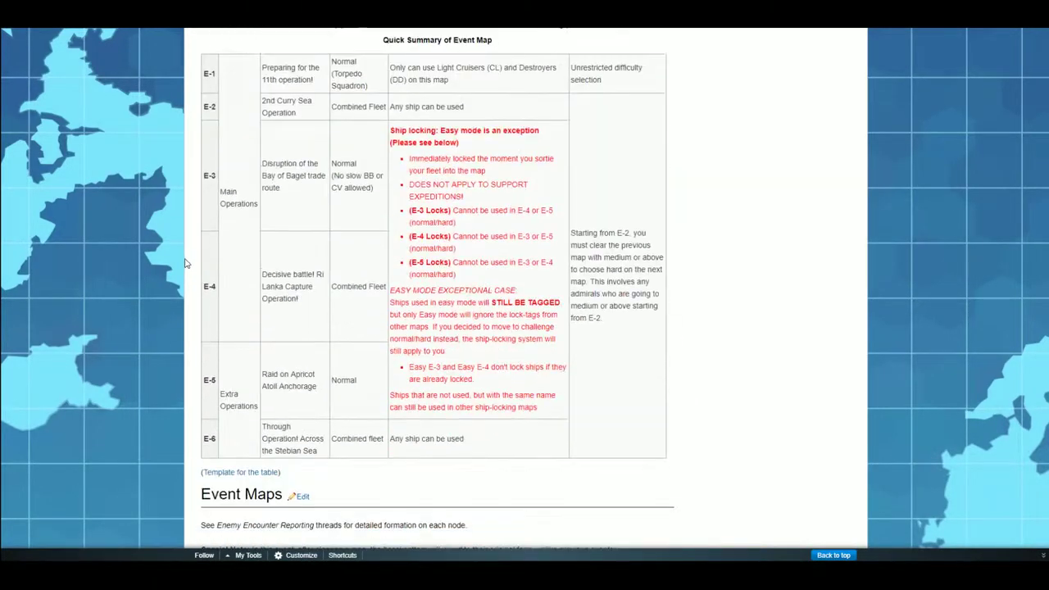
{"action": "scroll", "coordinate": [185, 266], "scroll_direction": "down", "scroll_amount": 5}
{"action": "scroll", "coordinate": [180, 278], "scroll_direction": "up", "scroll_amount": 10}
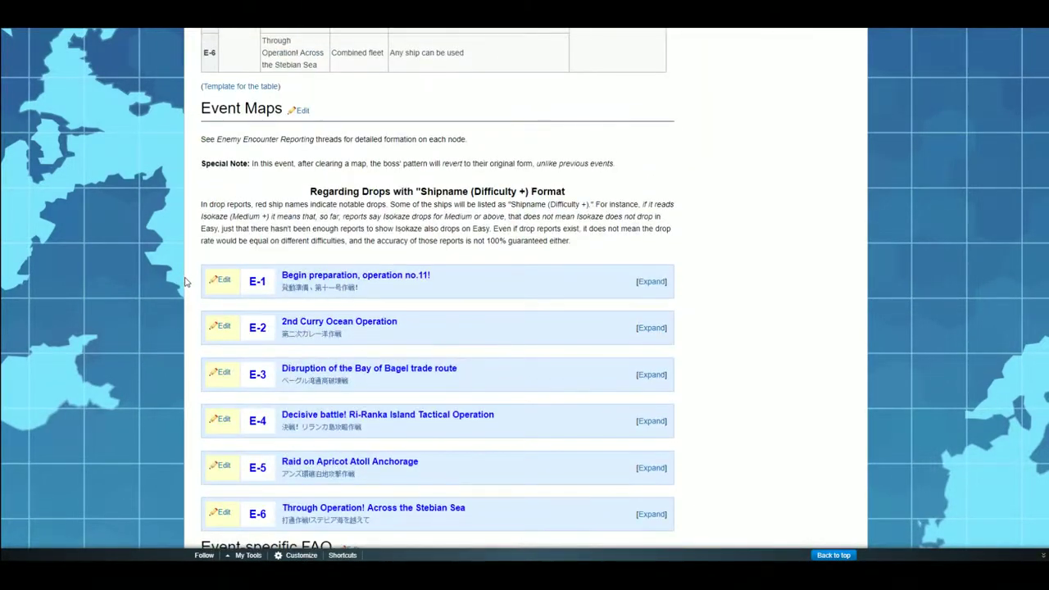
{"action": "scroll", "coordinate": [174, 268], "scroll_direction": "down", "scroll_amount": 5}
{"action": "scroll", "coordinate": [173, 270], "scroll_direction": "up", "scroll_amount": 15}
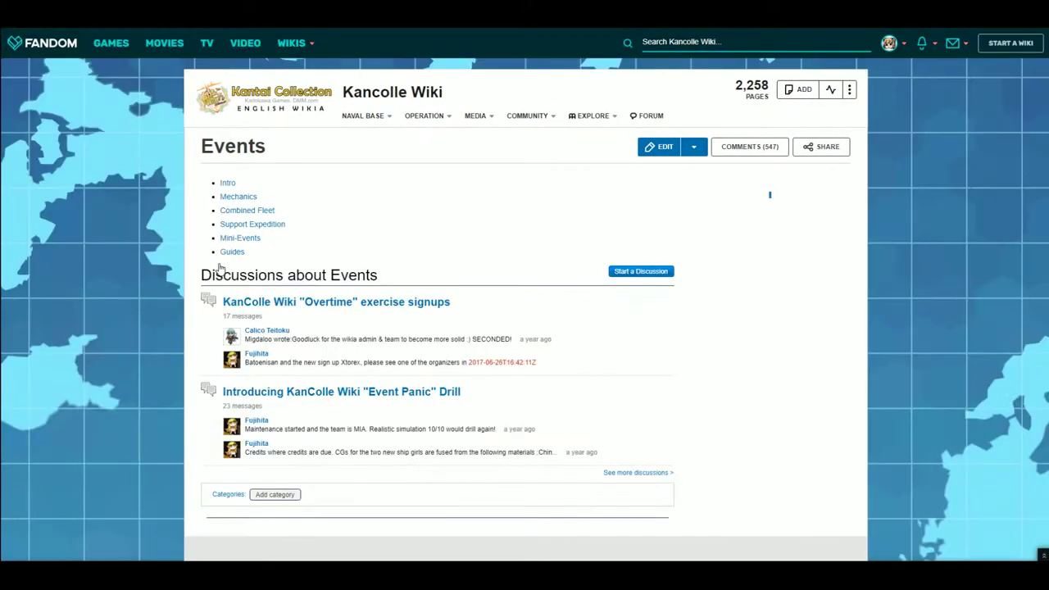
Step: Look through the wiki's Events page, then open the Spring 2013 Event page and examine its map details
{"action": "scroll", "coordinate": [220, 269], "scroll_direction": "down", "scroll_amount": 5}
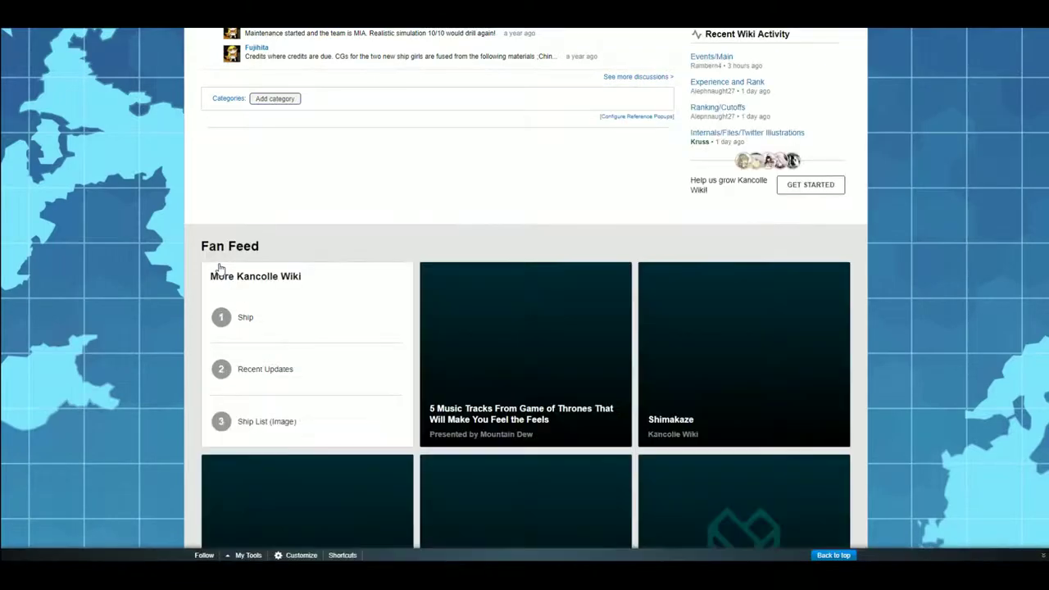
{"action": "scroll", "coordinate": [219, 269], "scroll_direction": "up", "scroll_amount": 10}
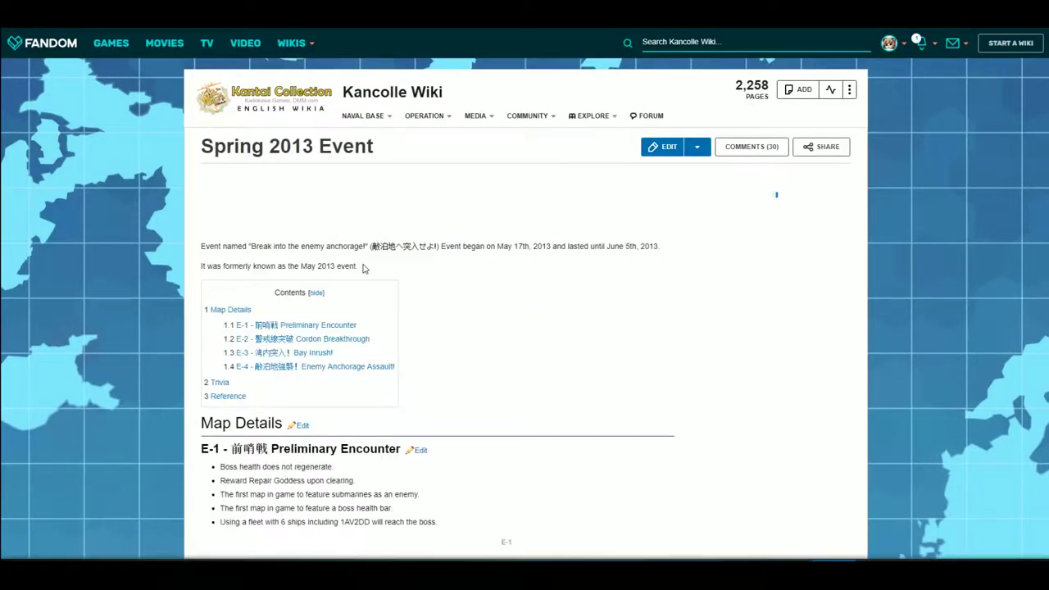
{"action": "scroll", "coordinate": [364, 268], "scroll_direction": "down", "scroll_amount": 5}
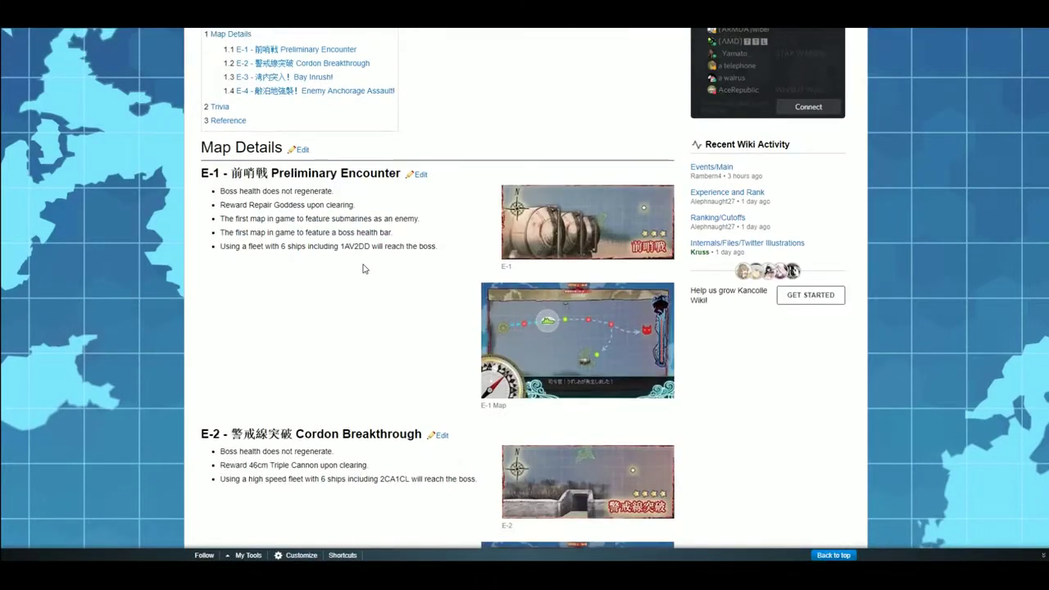
{"action": "key", "text": "Home"}
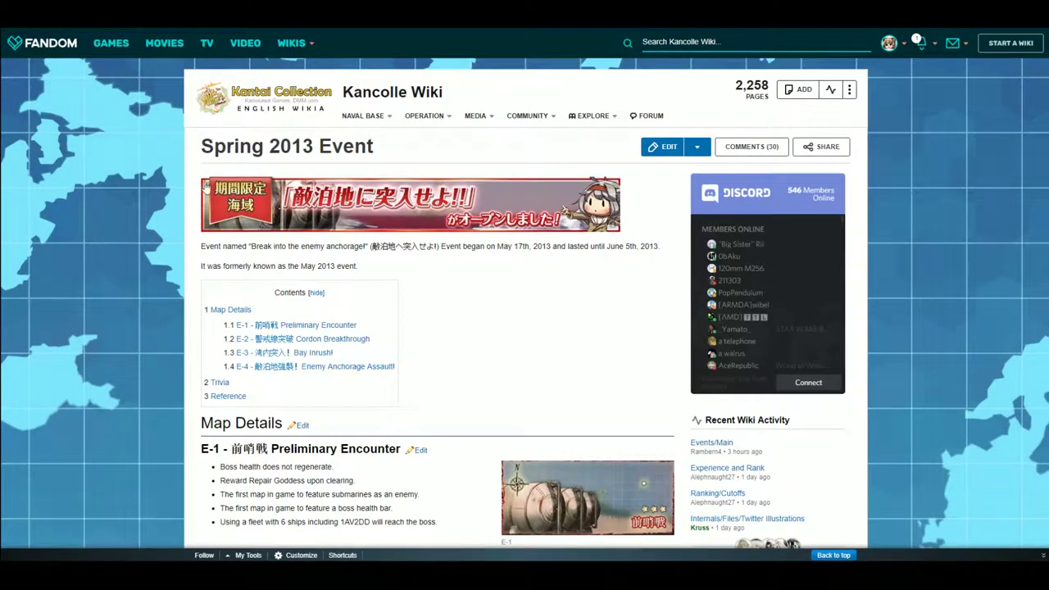
Step: Return to the wiki's Events page, open the Winter 2018 Event page and examine its event summary and new equipment
{"action": "left_click", "coordinate": [234, 105]}
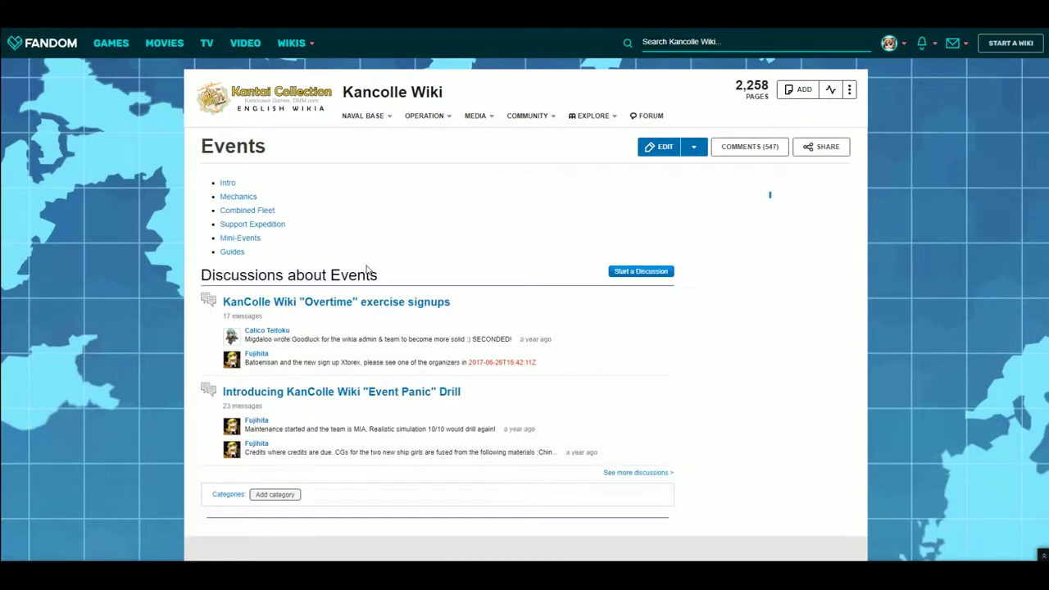
{"action": "scroll", "coordinate": [328, 287], "scroll_direction": "down", "scroll_amount": 15}
{"action": "scroll", "coordinate": [328, 287], "scroll_direction": "up", "scroll_amount": 5}
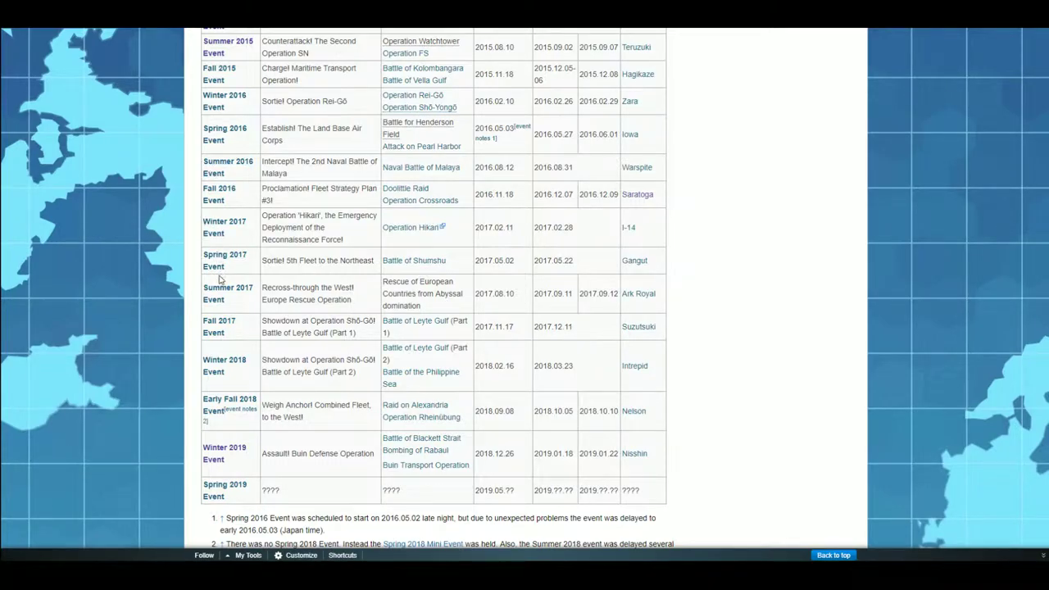
{"action": "left_click", "coordinate": [231, 359]}
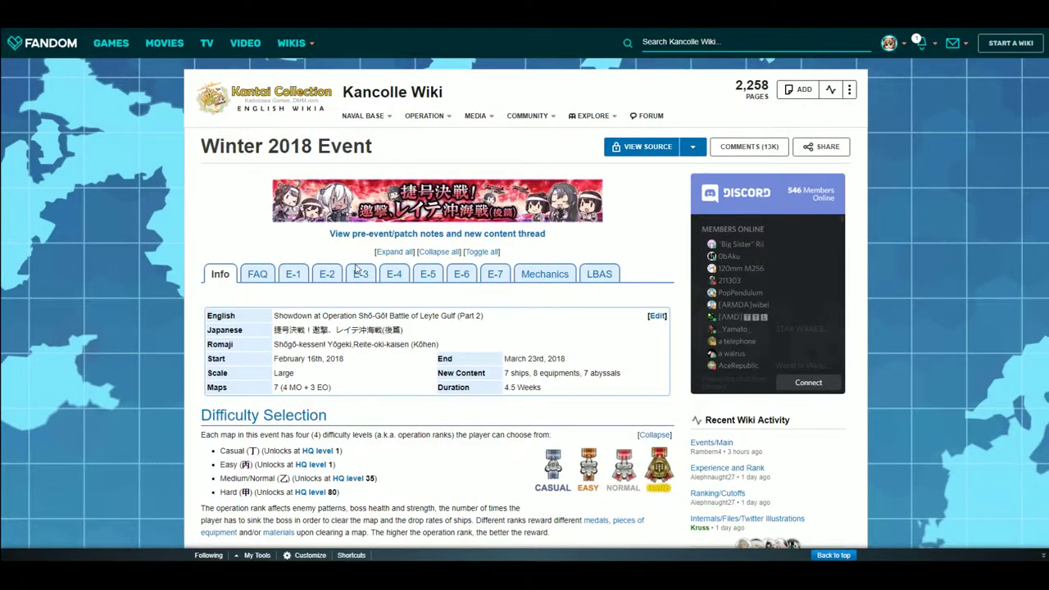
{"action": "scroll", "coordinate": [336, 274], "scroll_direction": "down", "scroll_amount": 8}
{"action": "scroll", "coordinate": [347, 274], "scroll_direction": "down", "scroll_amount": 3}
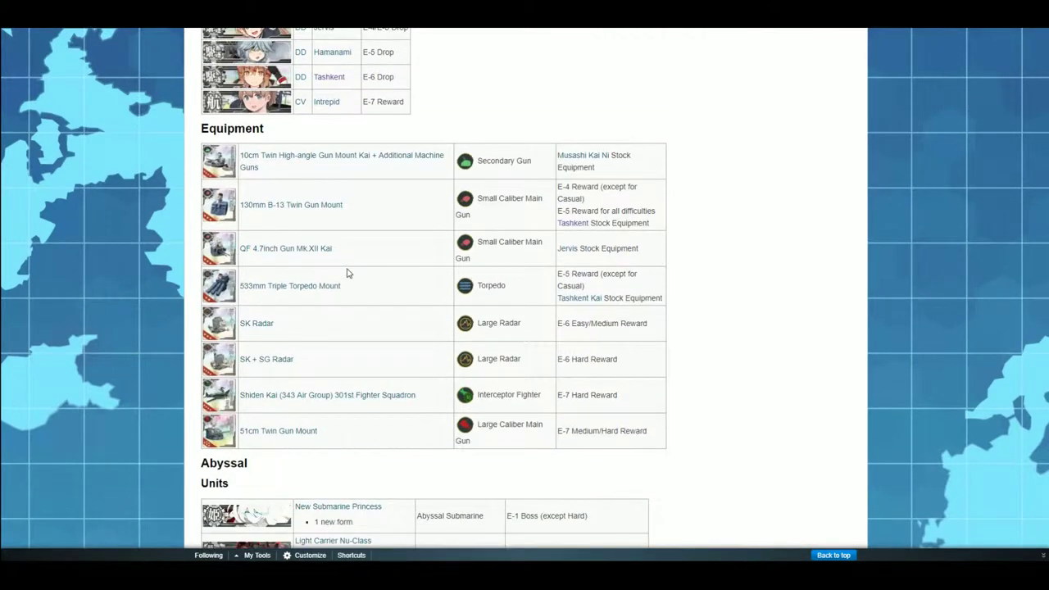
{"action": "scroll", "coordinate": [341, 267], "scroll_direction": "up", "scroll_amount": 11}
{"action": "scroll", "coordinate": [335, 257], "scroll_direction": "up", "scroll_amount": 2}
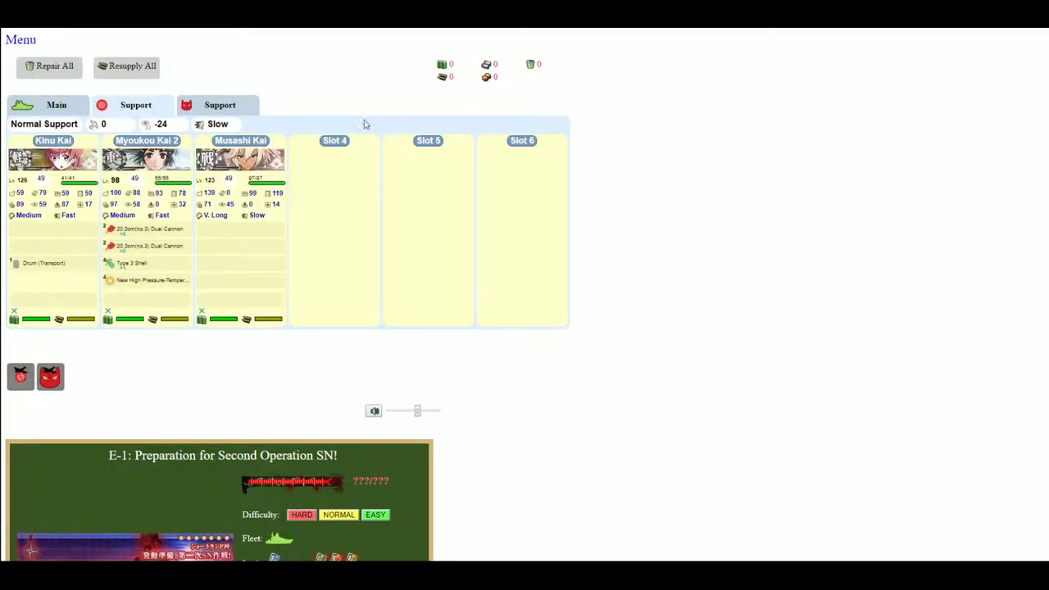
Step: Switch to the KanColle Event Simulator and create a new Winter 2018 file from the exported .kc3 profile with the default settings
{"action": "left_click", "coordinate": [25, 41]}
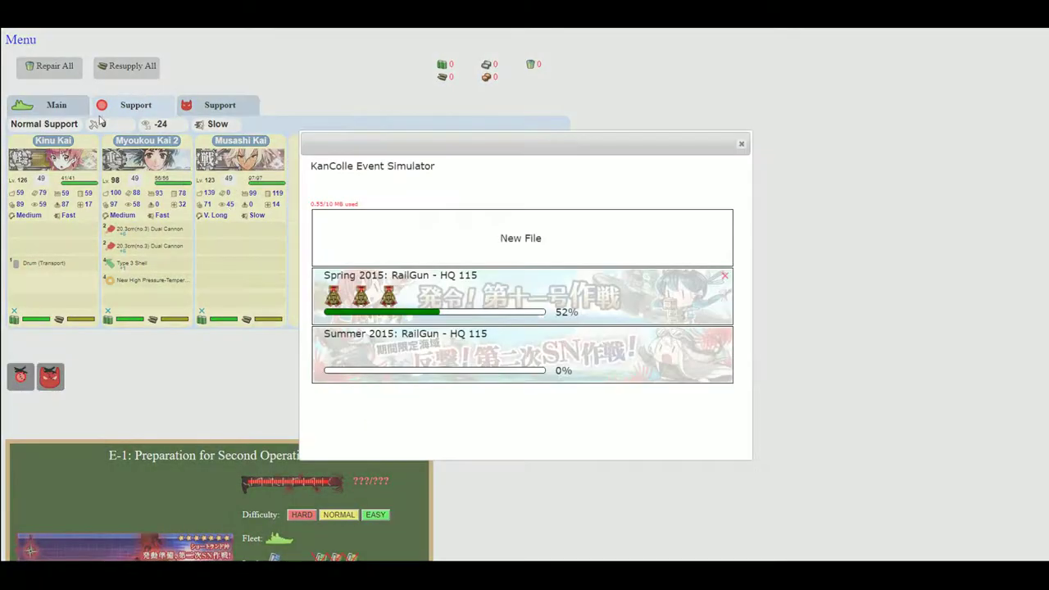
{"action": "left_click", "coordinate": [497, 243]}
{"action": "scroll", "coordinate": [464, 341], "scroll_direction": "down", "scroll_amount": 15}
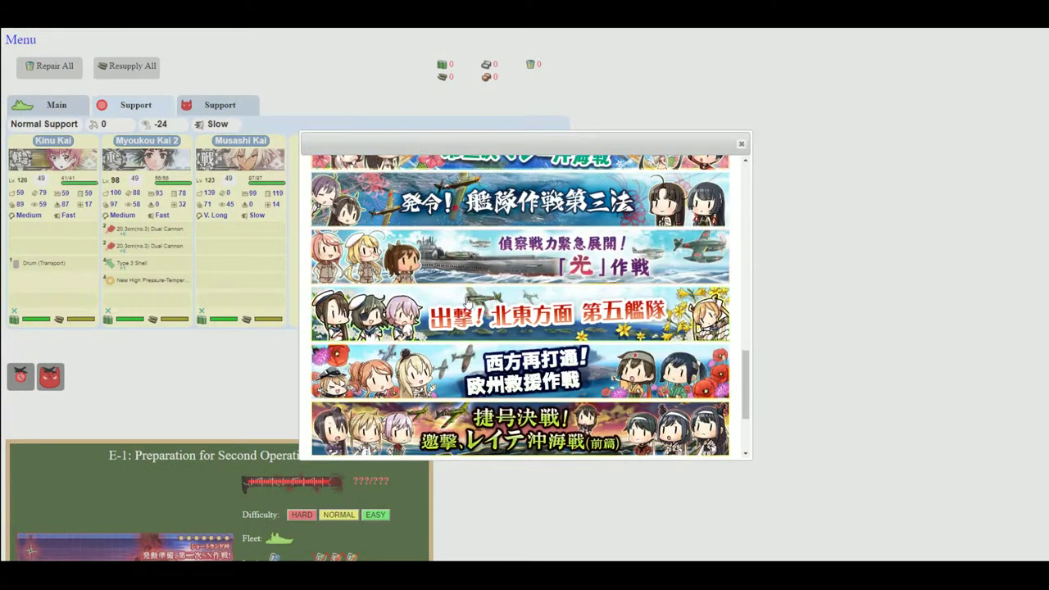
{"action": "left_click", "coordinate": [464, 341]}
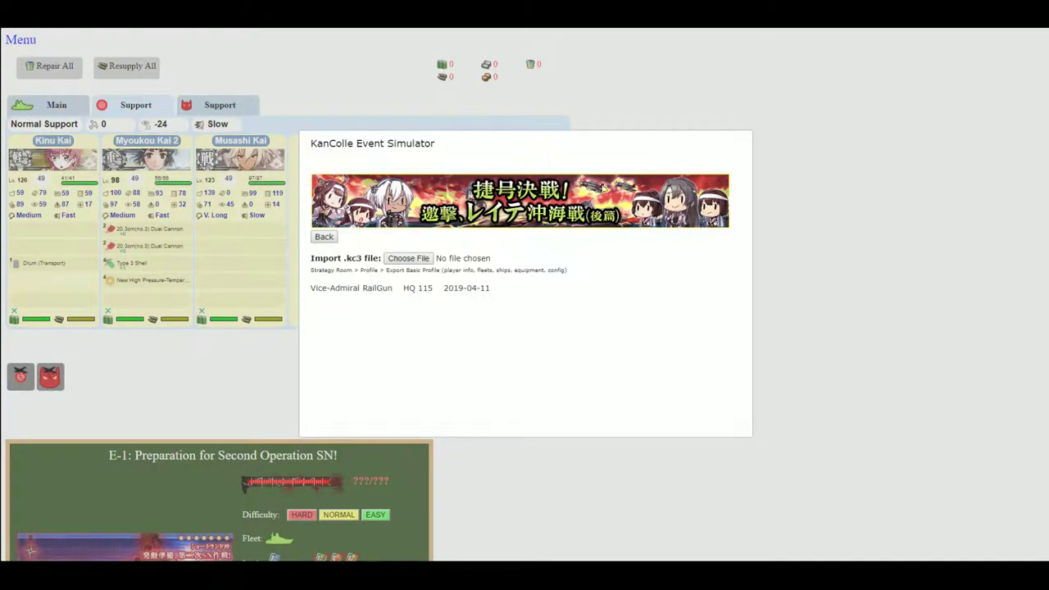
{"action": "left_click", "coordinate": [418, 259]}
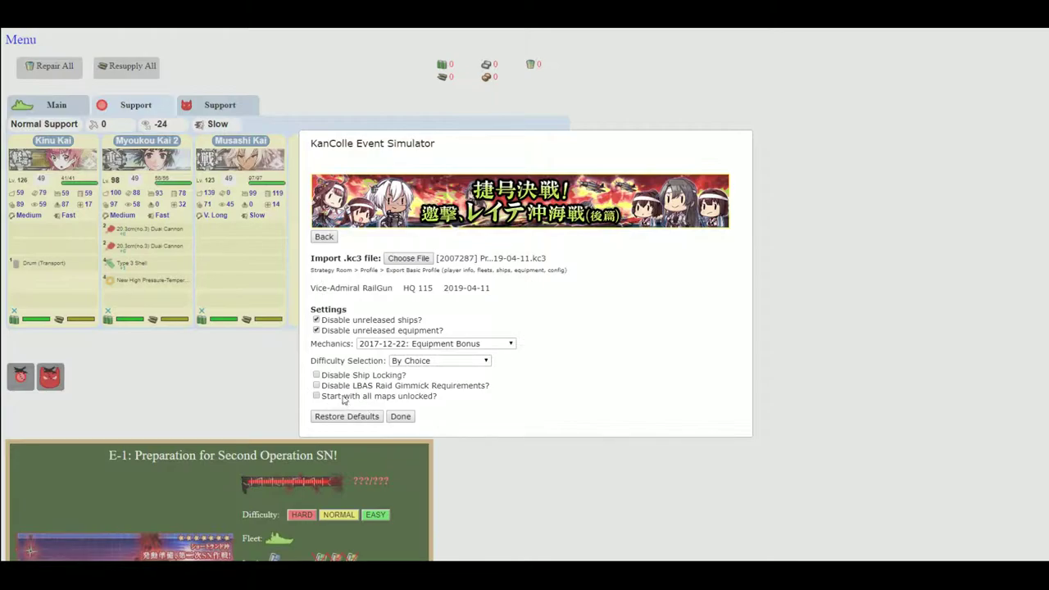
{"action": "left_click", "coordinate": [400, 417]}
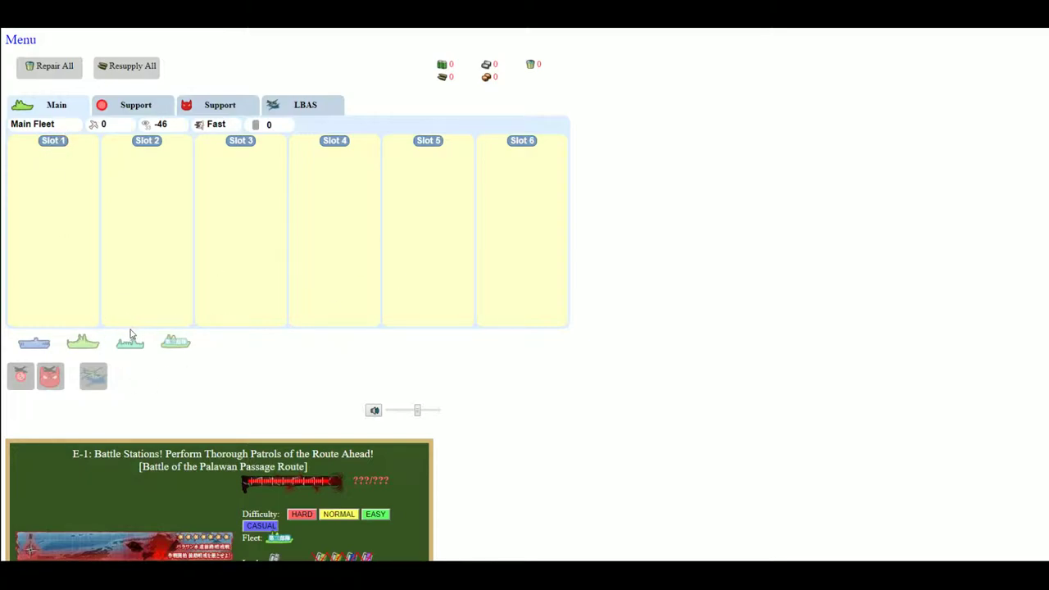
Step: Enable land-based air support (LBAS) for the fleet on E-1
{"action": "scroll", "coordinate": [113, 377], "scroll_direction": "down", "scroll_amount": 1}
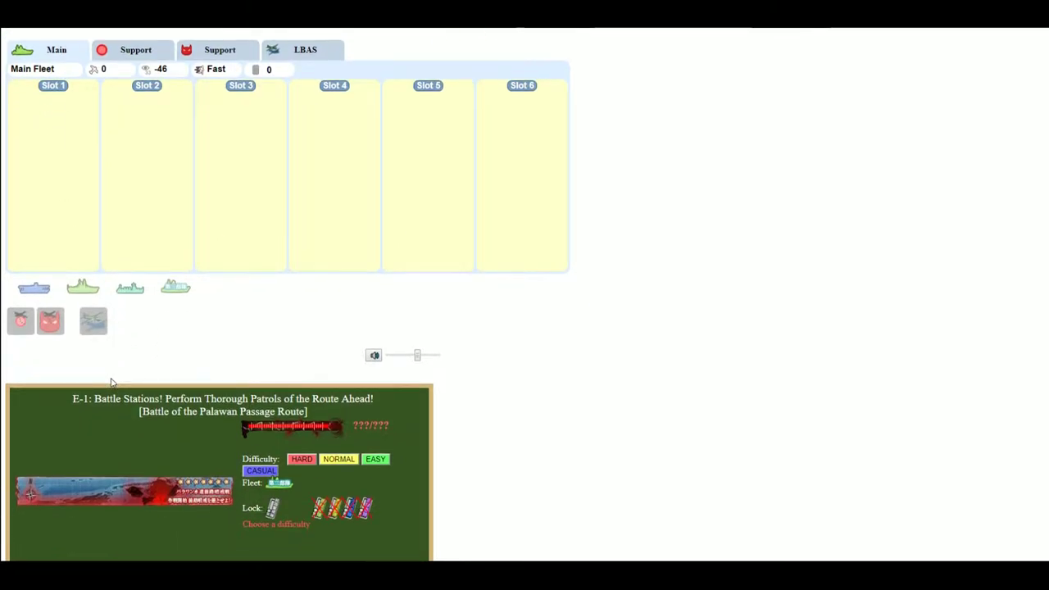
{"action": "left_click", "coordinate": [105, 327]}
{"action": "scroll", "coordinate": [232, 332], "scroll_direction": "up", "scroll_amount": 1}
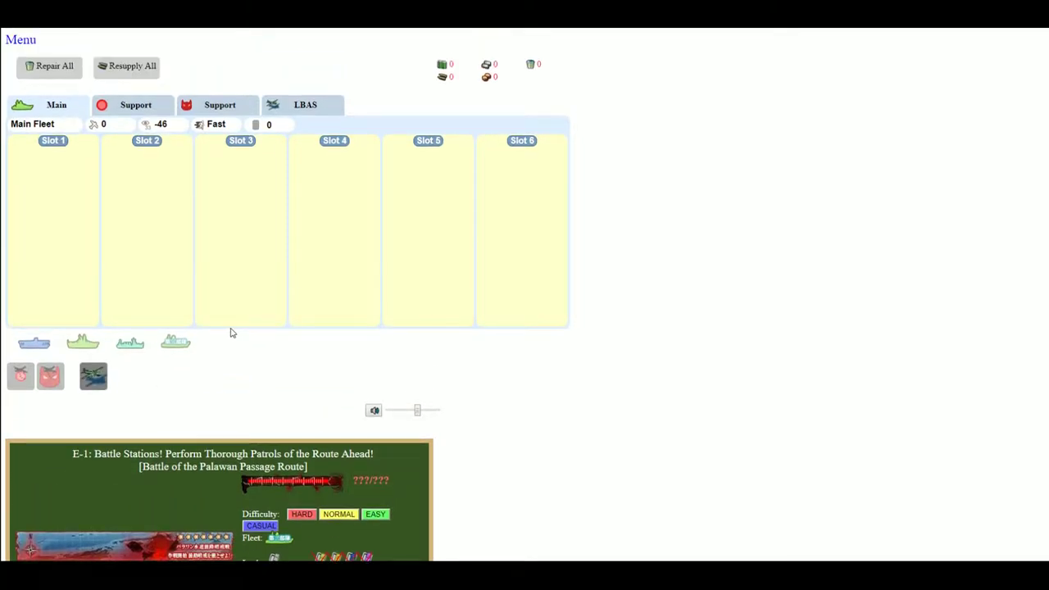
Step: Display the LBAS bases and look through the bombers, recon planes and drums offered for Base 1's first slot
{"action": "left_click", "coordinate": [316, 105]}
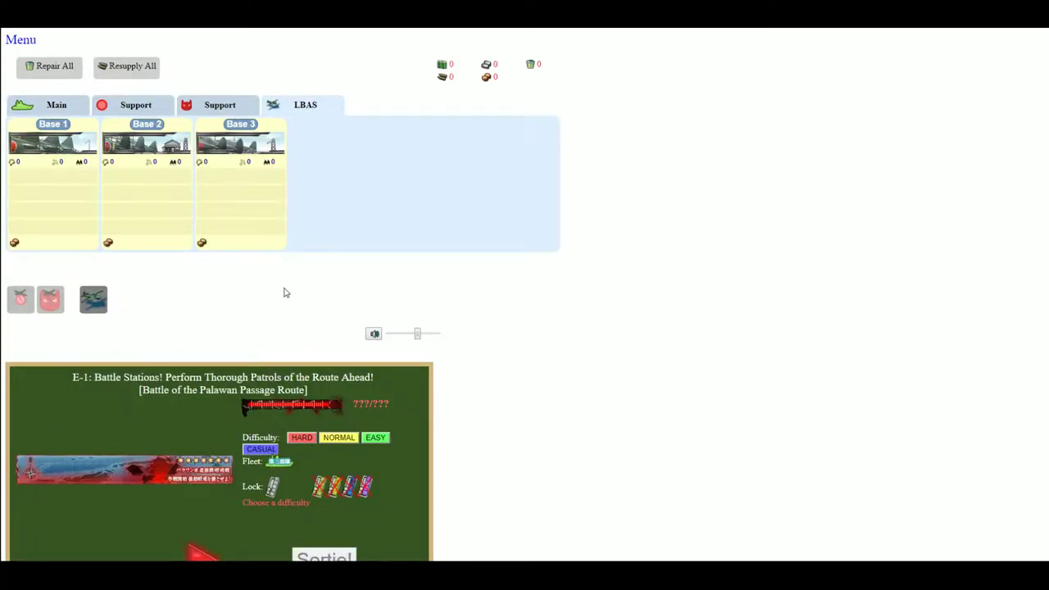
{"action": "left_click", "coordinate": [70, 177]}
{"action": "scroll", "coordinate": [504, 328], "scroll_direction": "down", "scroll_amount": 5}
{"action": "scroll", "coordinate": [492, 313], "scroll_direction": "up", "scroll_amount": 5}
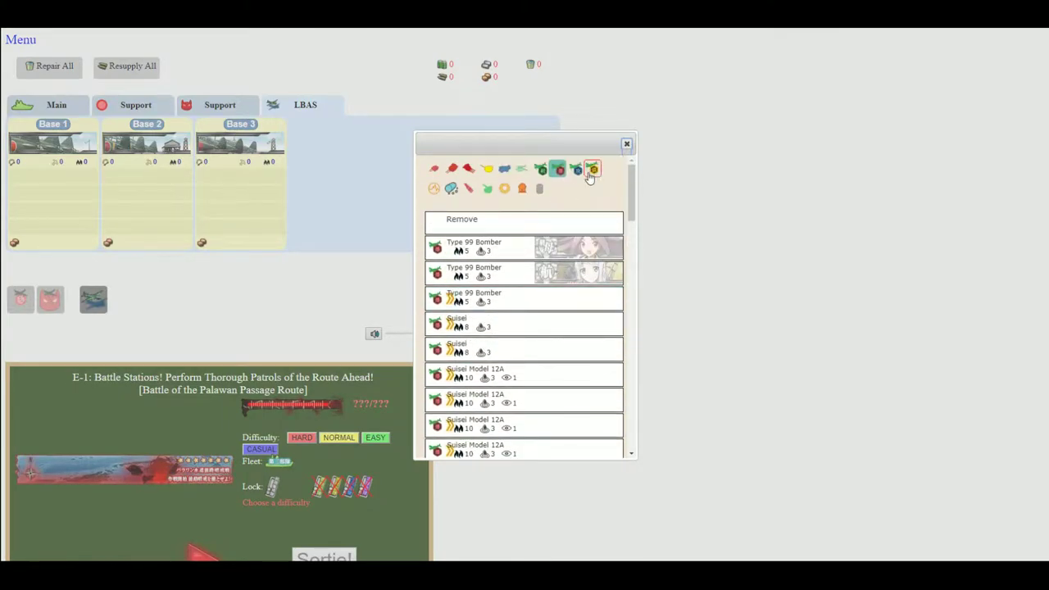
{"action": "left_click", "coordinate": [588, 172]}
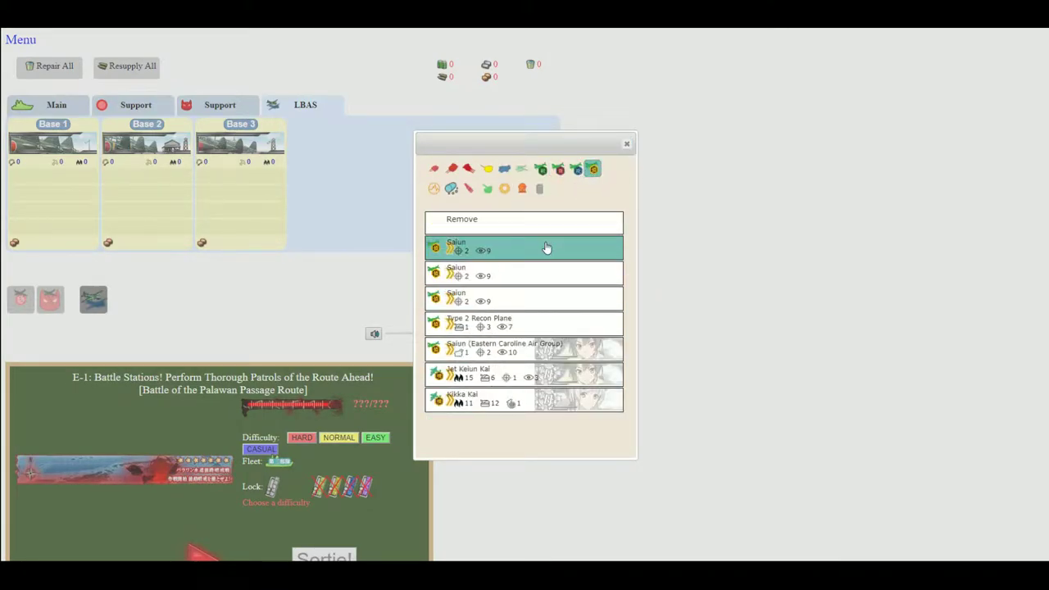
{"action": "left_click", "coordinate": [540, 190]}
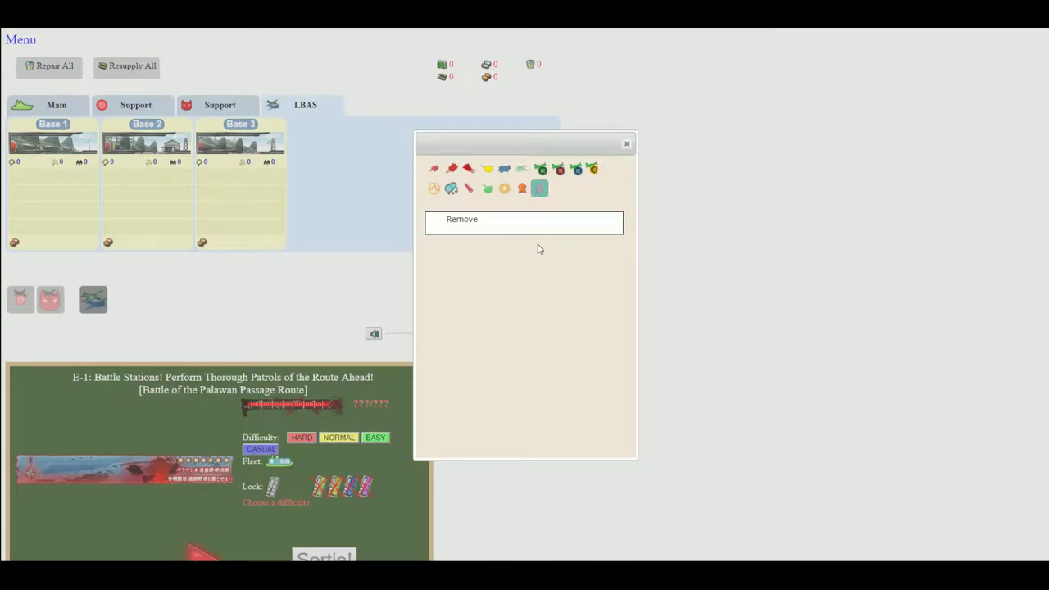
Step: Look through the torpedo bombers and land-based attack aircraft available to Base 1, and leave the slot empty
{"action": "left_click", "coordinate": [575, 171]}
{"action": "left_click", "coordinate": [559, 172]}
{"action": "scroll", "coordinate": [560, 176], "scroll_direction": "down", "scroll_amount": 5}
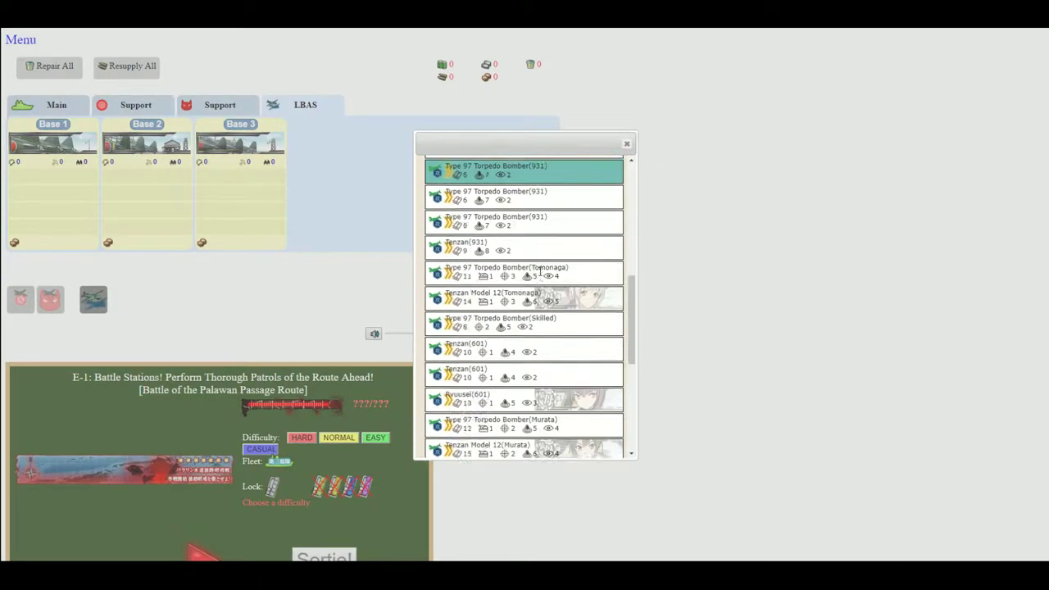
{"action": "scroll", "coordinate": [545, 231], "scroll_direction": "down", "scroll_amount": 2}
{"action": "scroll", "coordinate": [545, 231], "scroll_direction": "up", "scroll_amount": 7}
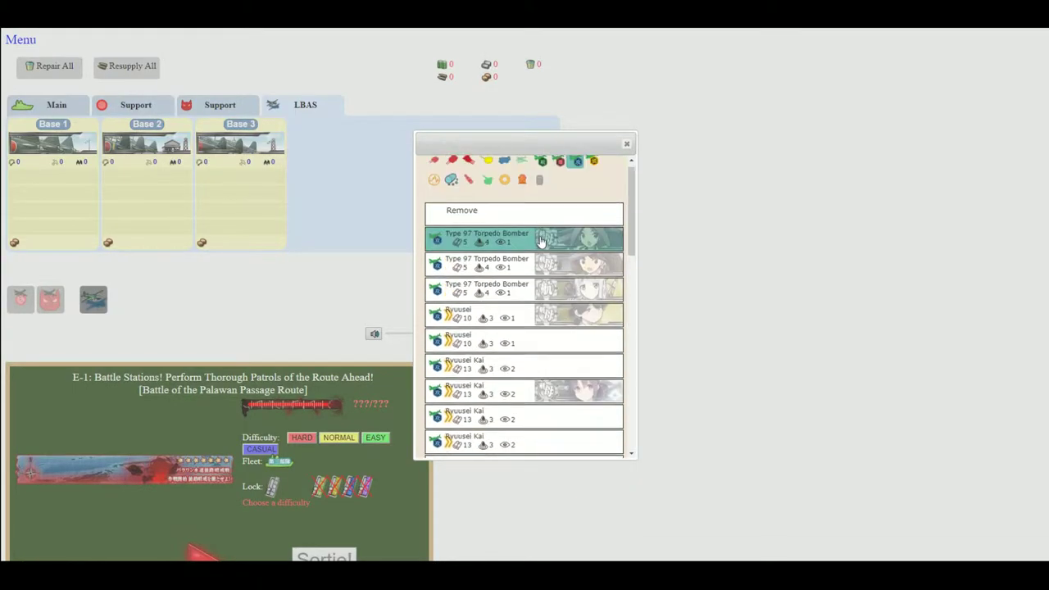
{"action": "left_click", "coordinate": [564, 169]}
{"action": "scroll", "coordinate": [499, 300], "scroll_direction": "down", "scroll_amount": 5}
{"action": "scroll", "coordinate": [504, 310], "scroll_direction": "down", "scroll_amount": 10}
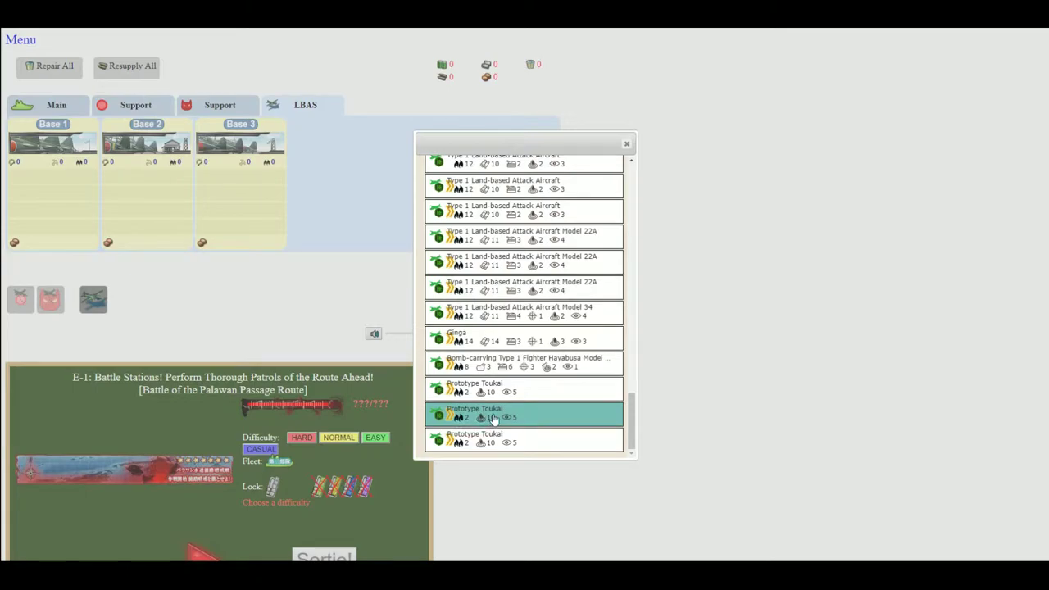
{"action": "scroll", "coordinate": [492, 345], "scroll_direction": "up", "scroll_amount": 8}
{"action": "left_click", "coordinate": [626, 143]}
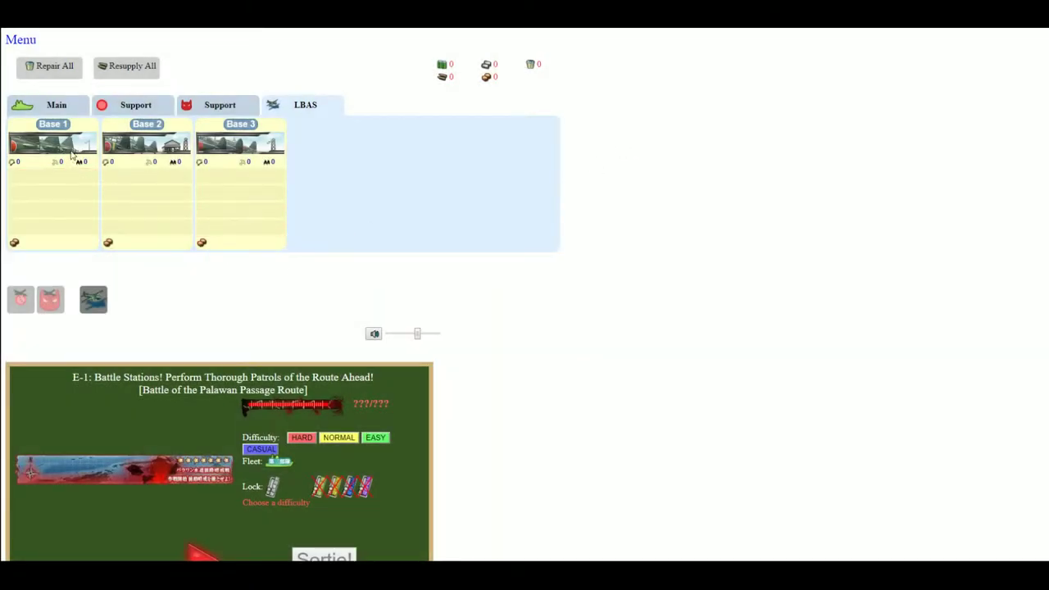
Step: Switch the main fleet to the seven-ship striking force and review E-1's fleet type and lock tags
{"action": "left_click", "coordinate": [57, 109]}
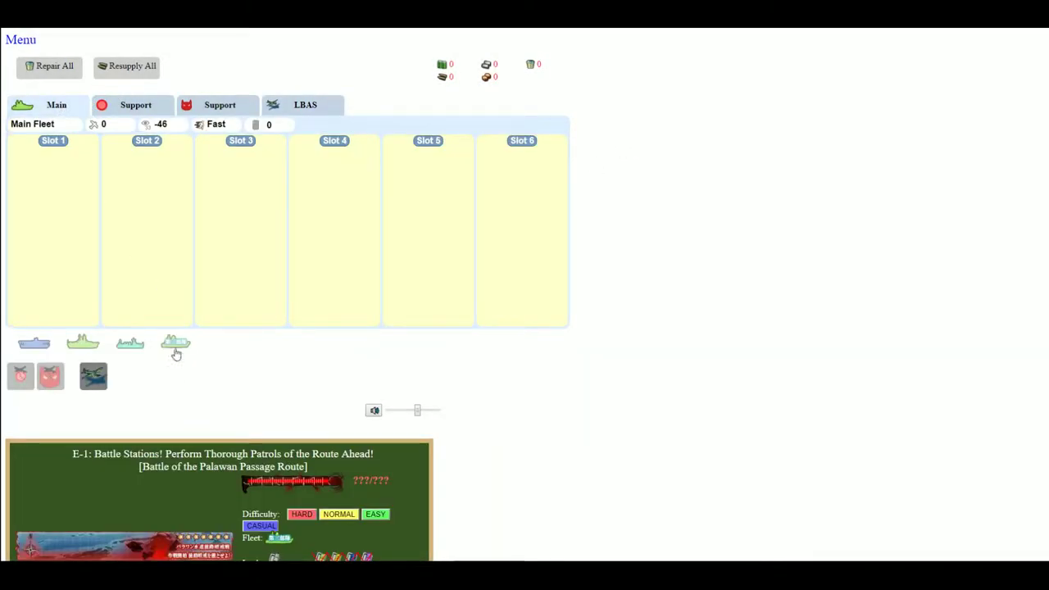
{"action": "left_click", "coordinate": [129, 346]}
{"action": "left_click", "coordinate": [184, 346]}
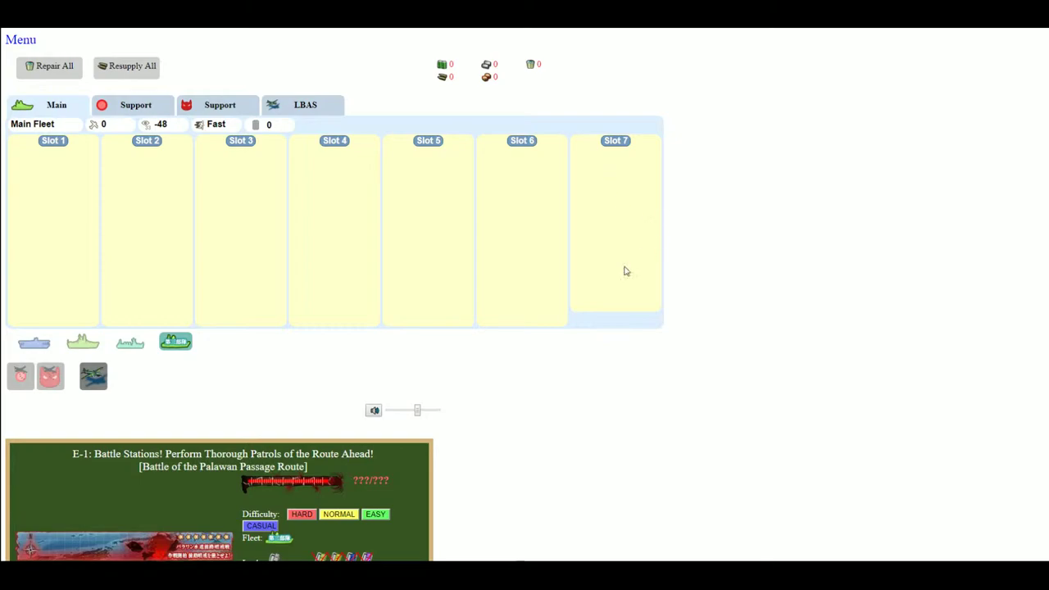
{"action": "scroll", "coordinate": [409, 341], "scroll_direction": "down", "scroll_amount": 2}
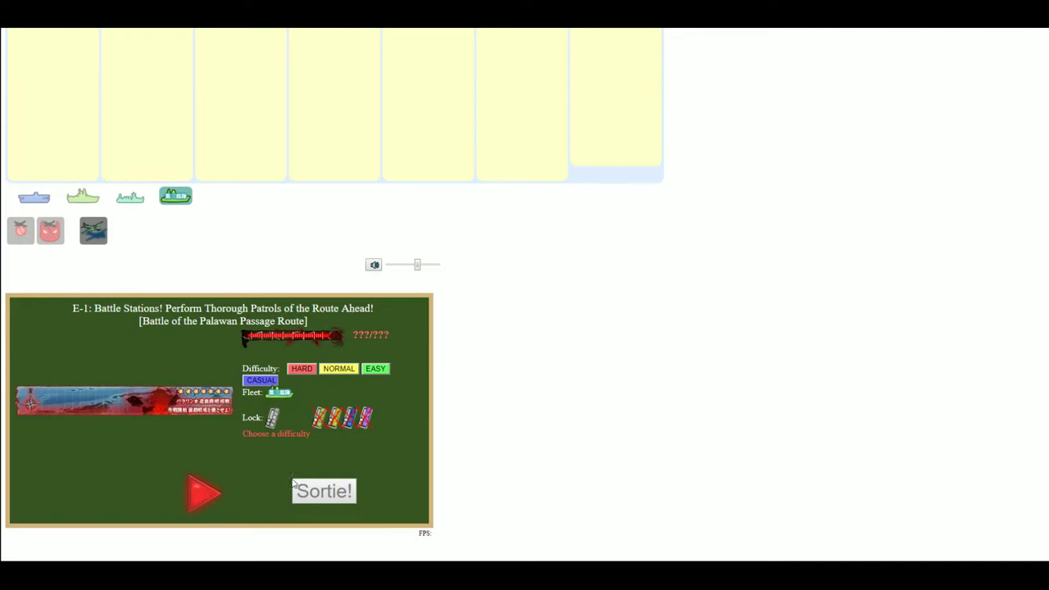
{"action": "scroll", "coordinate": [246, 377], "scroll_direction": "up", "scroll_amount": 2}
Step: Load the Spring 2015 save file and review E-4's map details and both halves of the combined fleet
{"action": "left_click", "coordinate": [22, 41]}
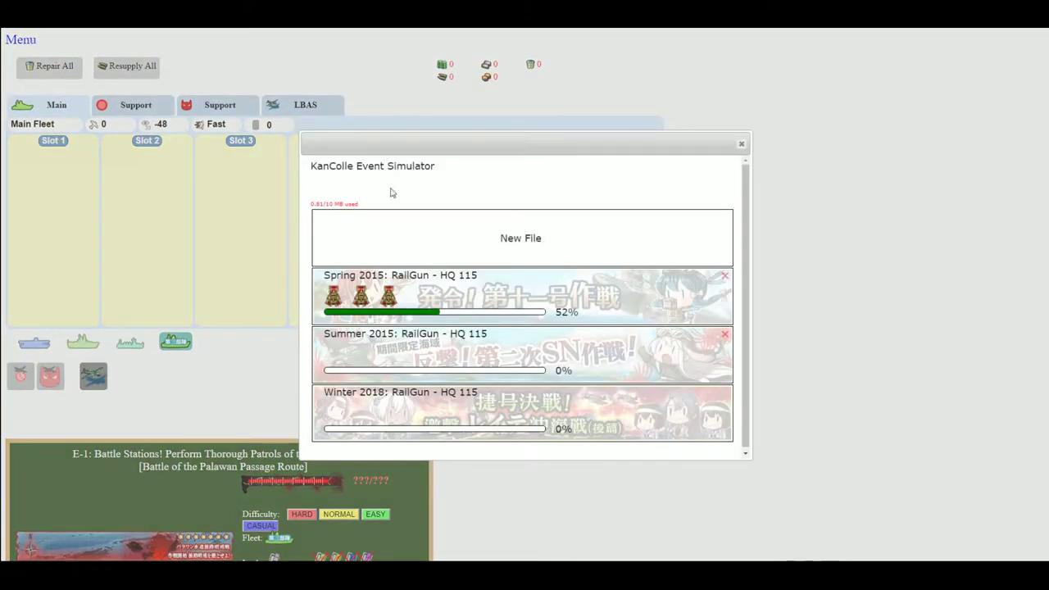
{"action": "left_click", "coordinate": [480, 298]}
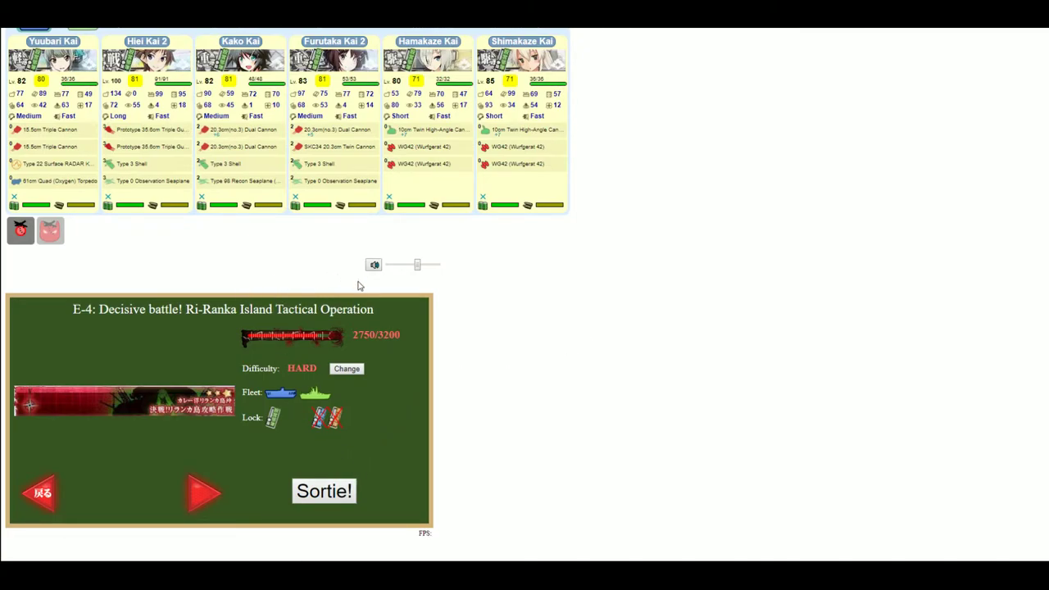
{"action": "scroll", "coordinate": [273, 296], "scroll_direction": "up", "scroll_amount": 1}
{"action": "scroll", "coordinate": [273, 296], "scroll_direction": "up", "scroll_amount": 3}
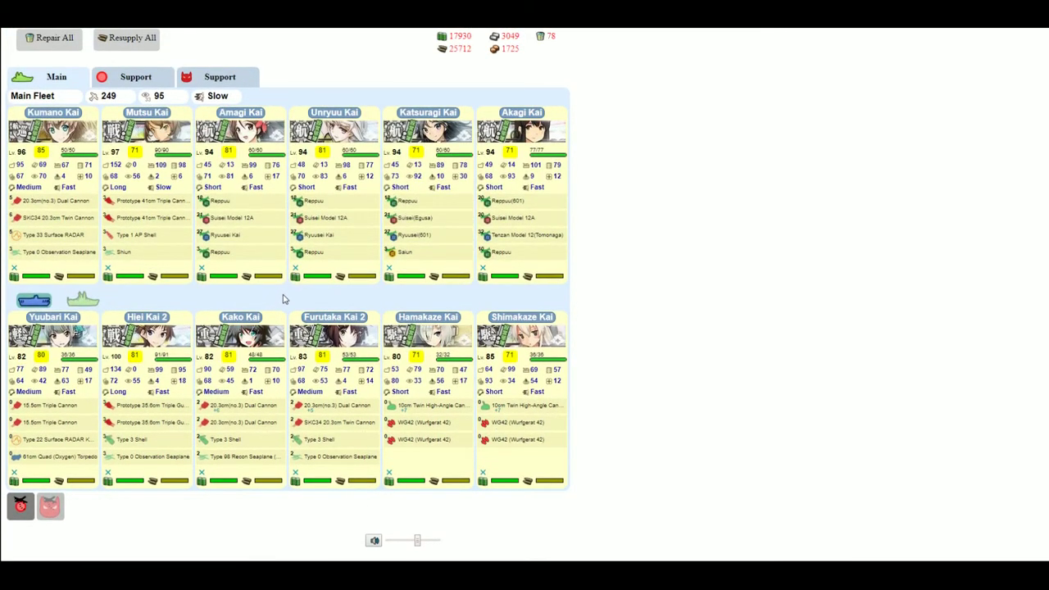
{"action": "scroll", "coordinate": [280, 304], "scroll_direction": "up", "scroll_amount": 1}
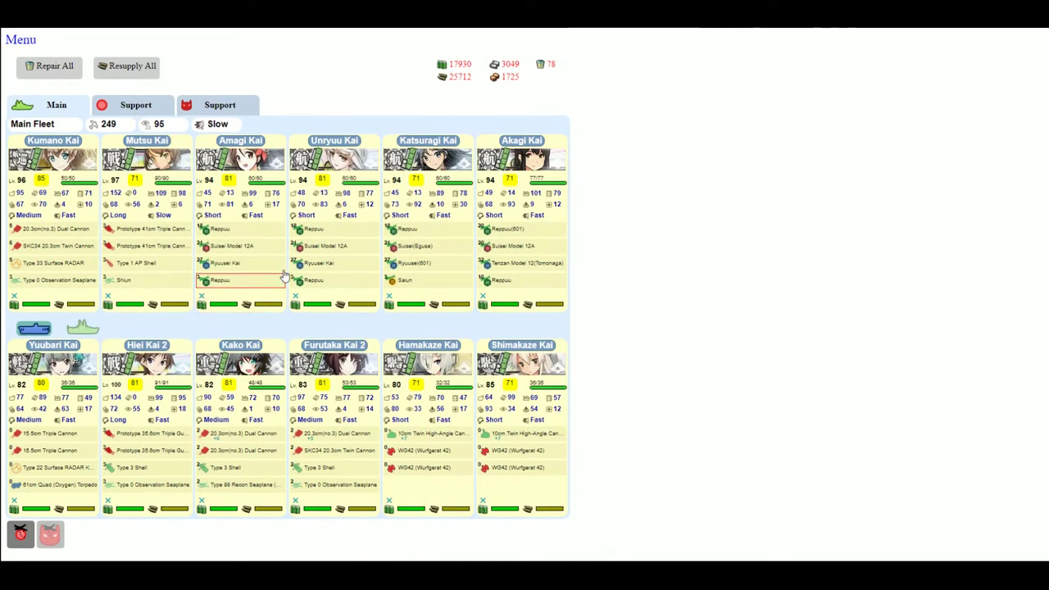